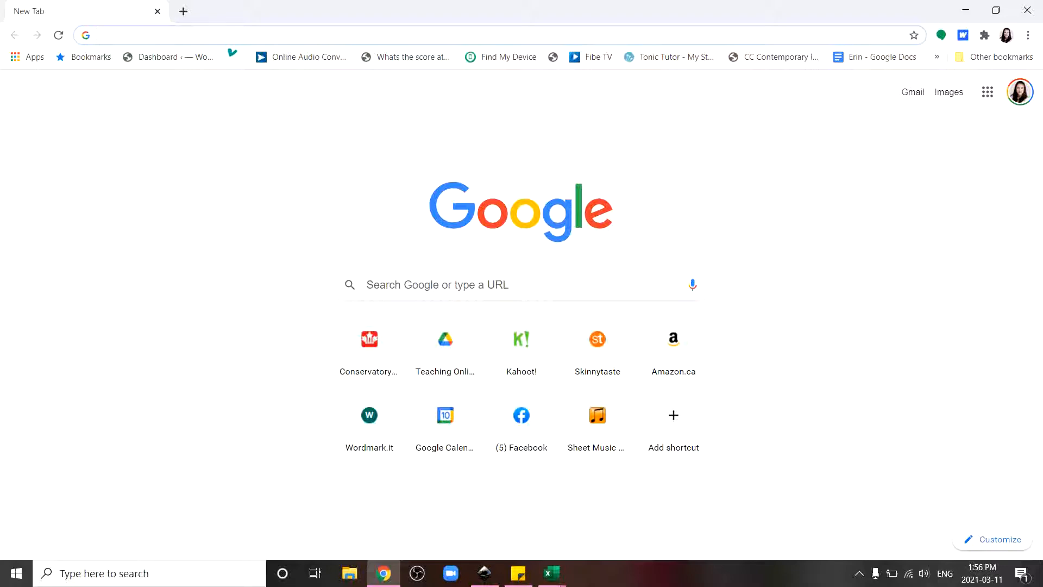
Step: Search the web for Canva, open its official site and log in to the account
click(237, 36)
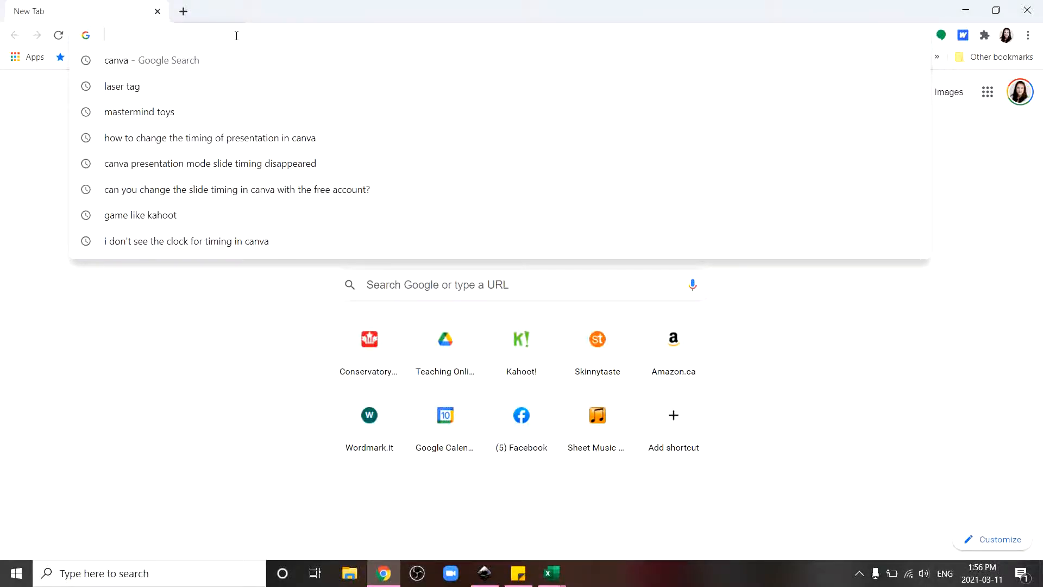
text(can)
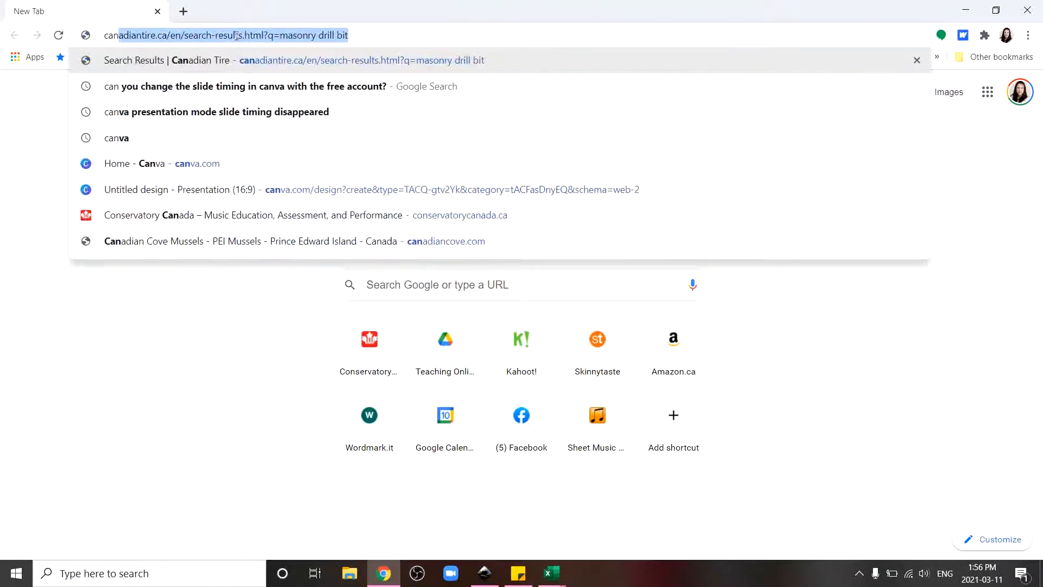
text(va)
key(Return)
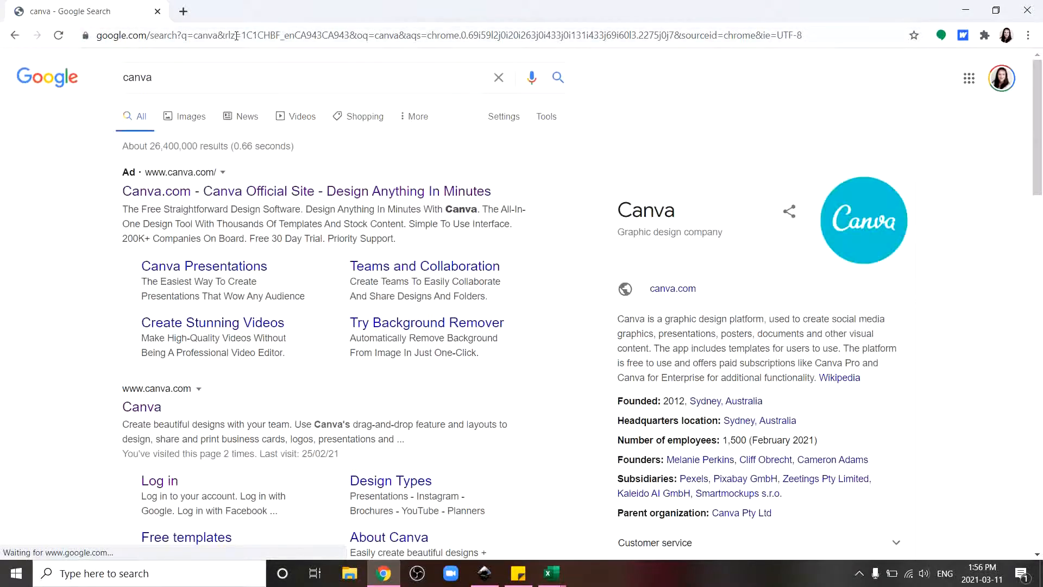
click(232, 200)
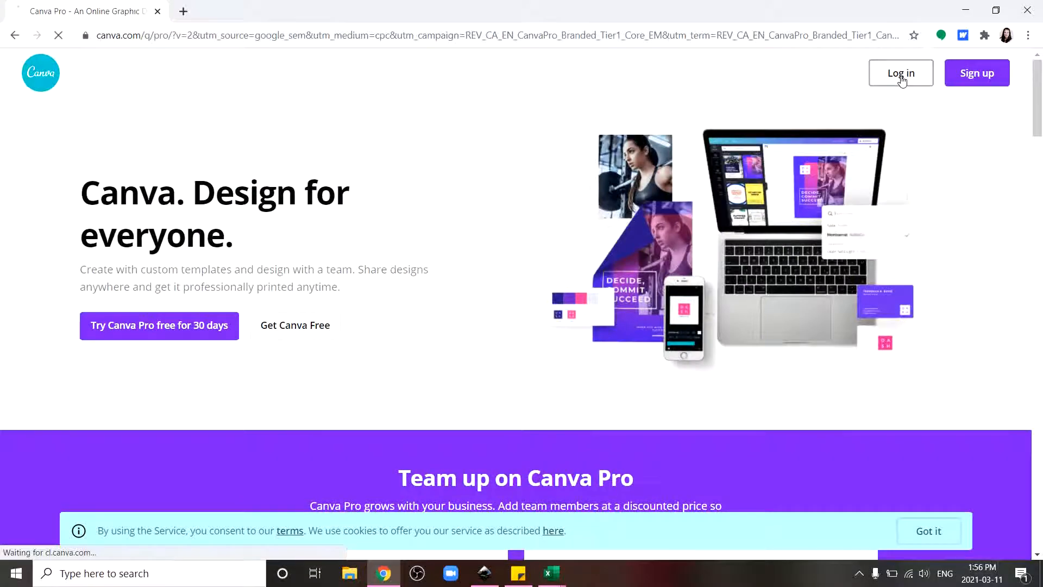
click(900, 76)
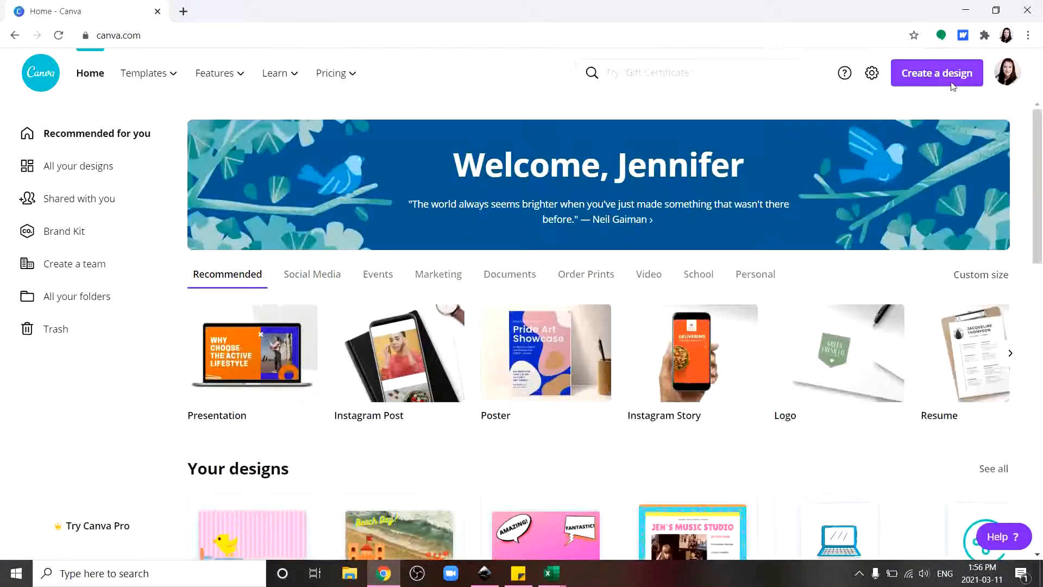
Step: Create a new blank video design and set its background to the sandy shoreline photo with waves
click(951, 82)
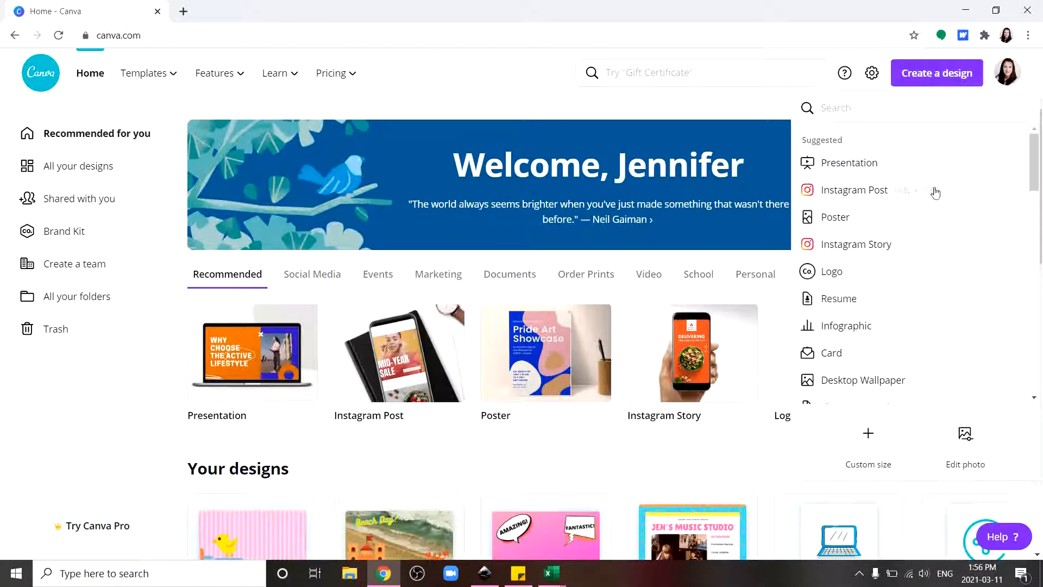
scroll(908, 268, down, 10)
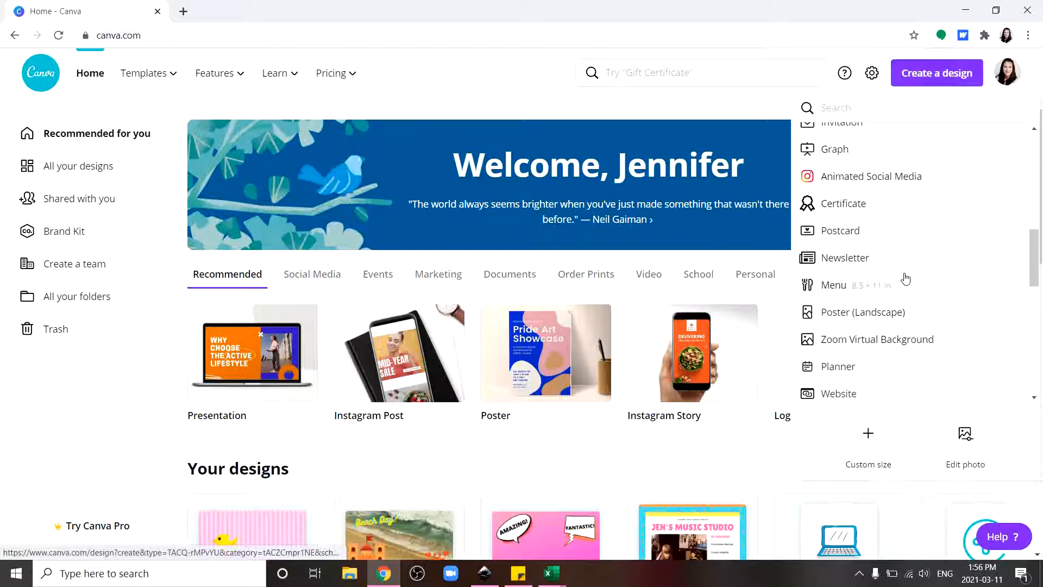
scroll(905, 279, up, 6)
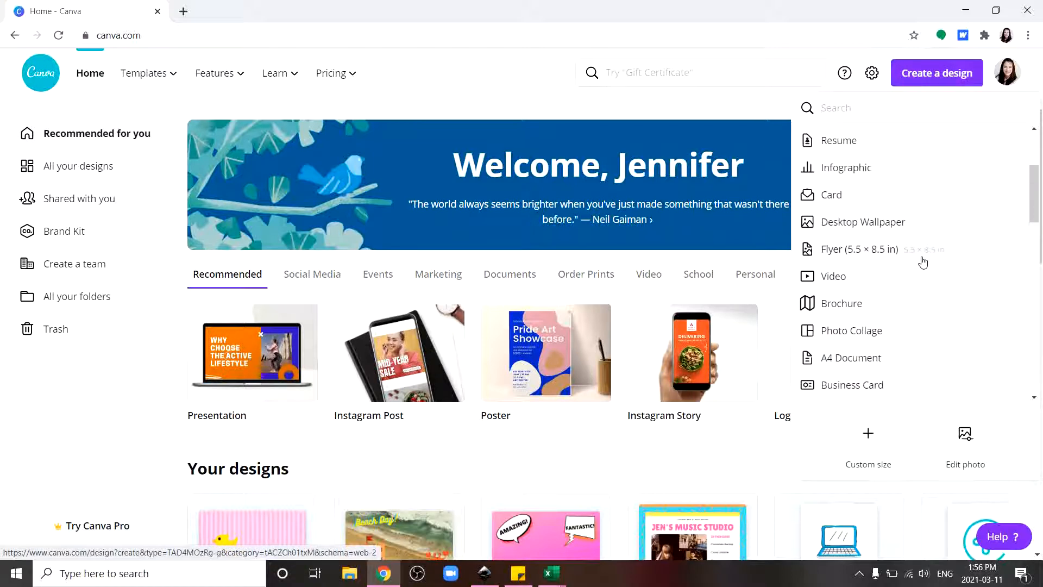
click(850, 277)
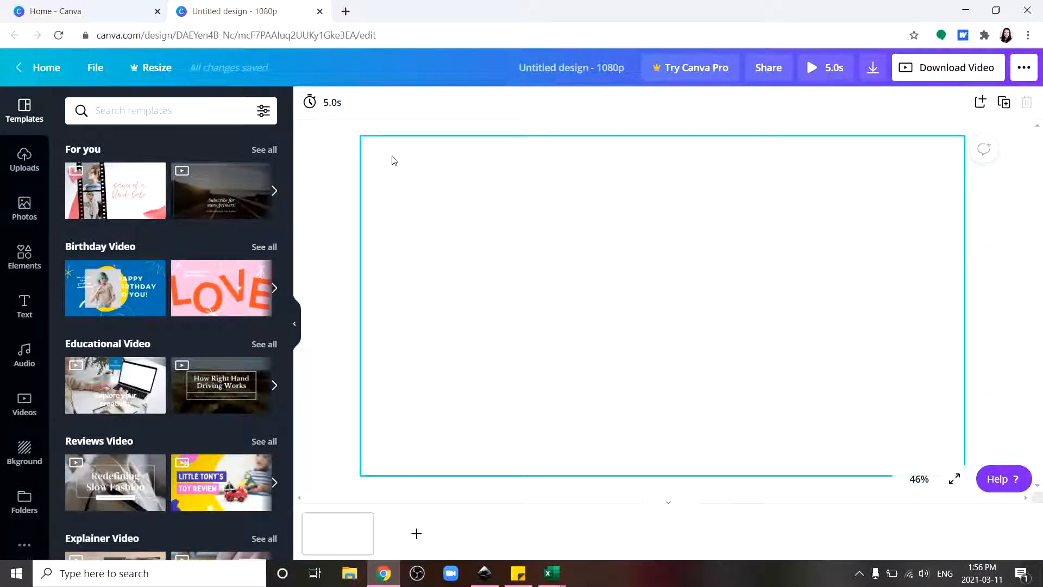
click(24, 453)
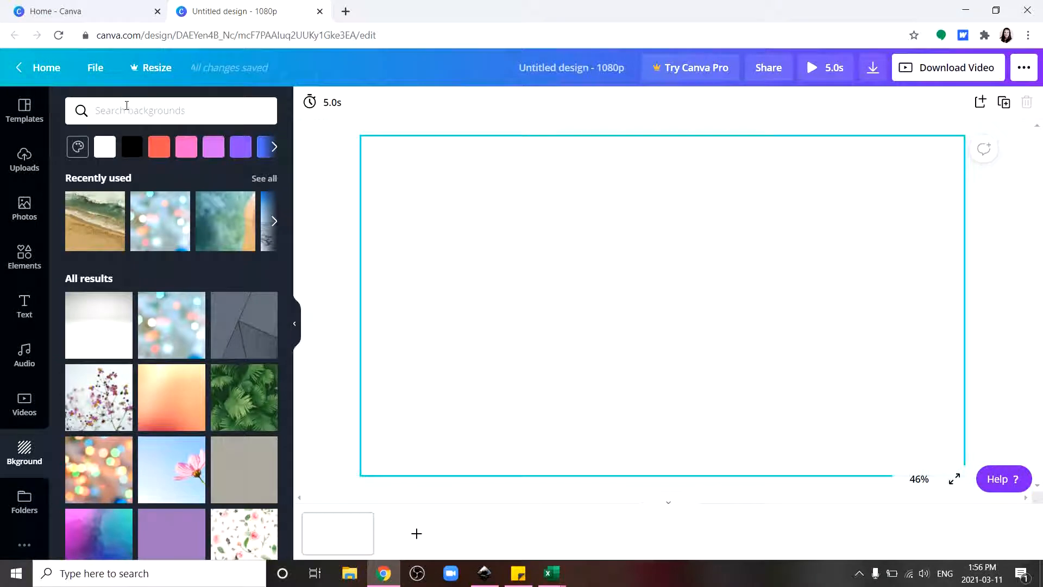
drag(94, 212, 415, 221)
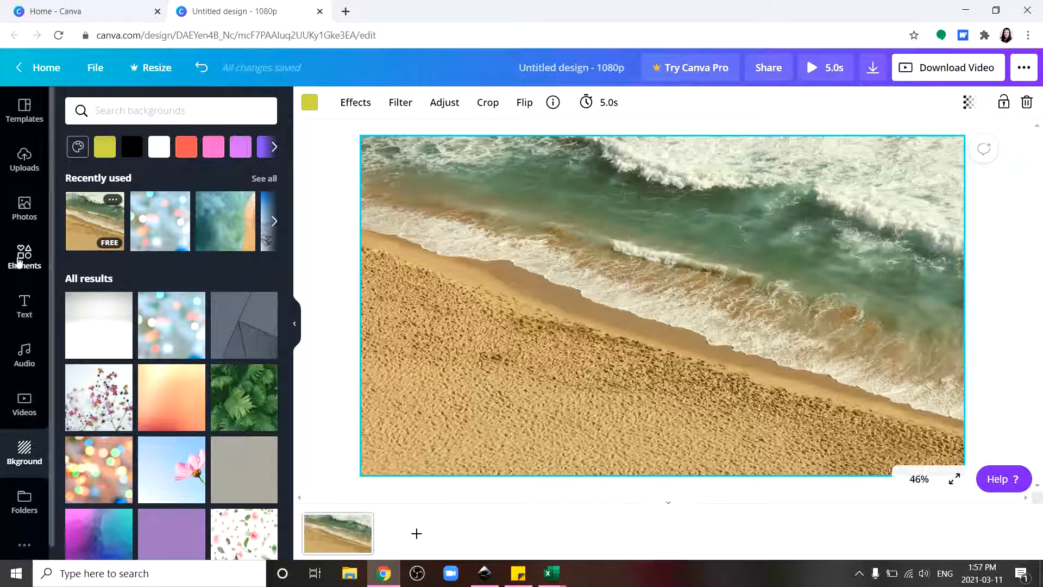
Step: Add the orange sandcastle graphic to the lower-left part of the beach and enlarge it slightly
click(23, 256)
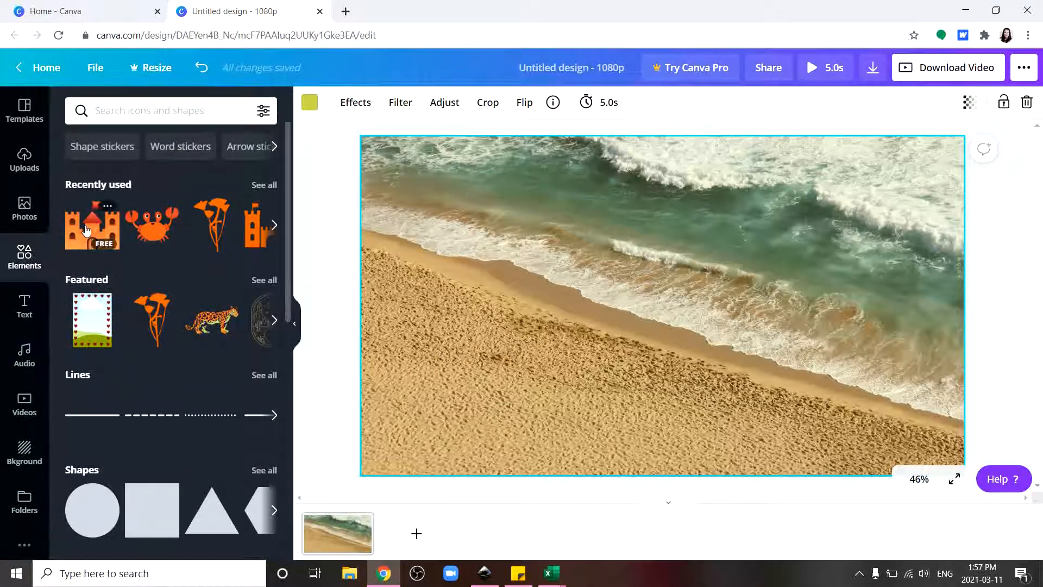
drag(86, 231, 414, 348)
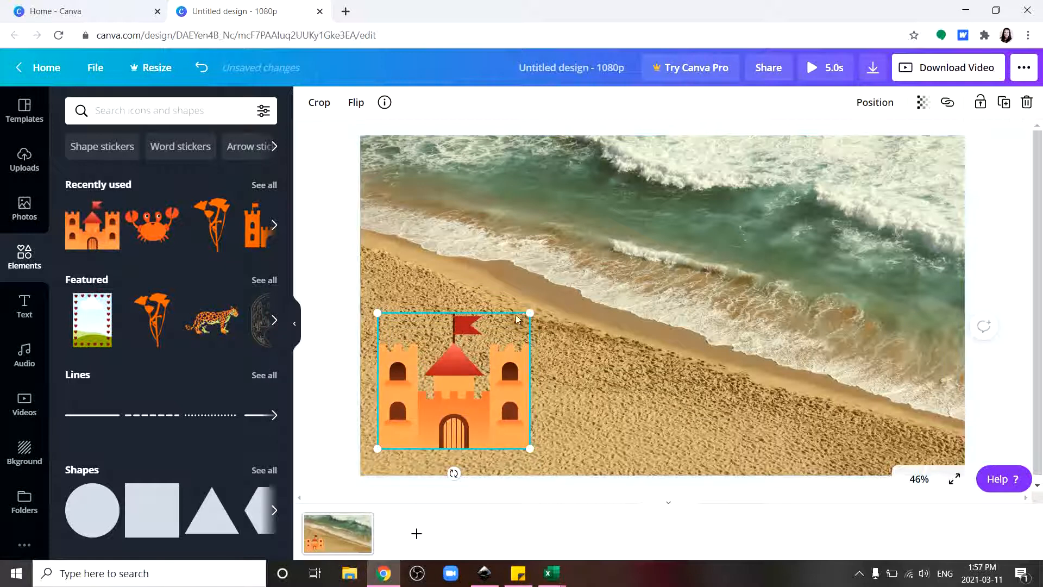
drag(528, 310, 559, 287)
drag(472, 403, 474, 398)
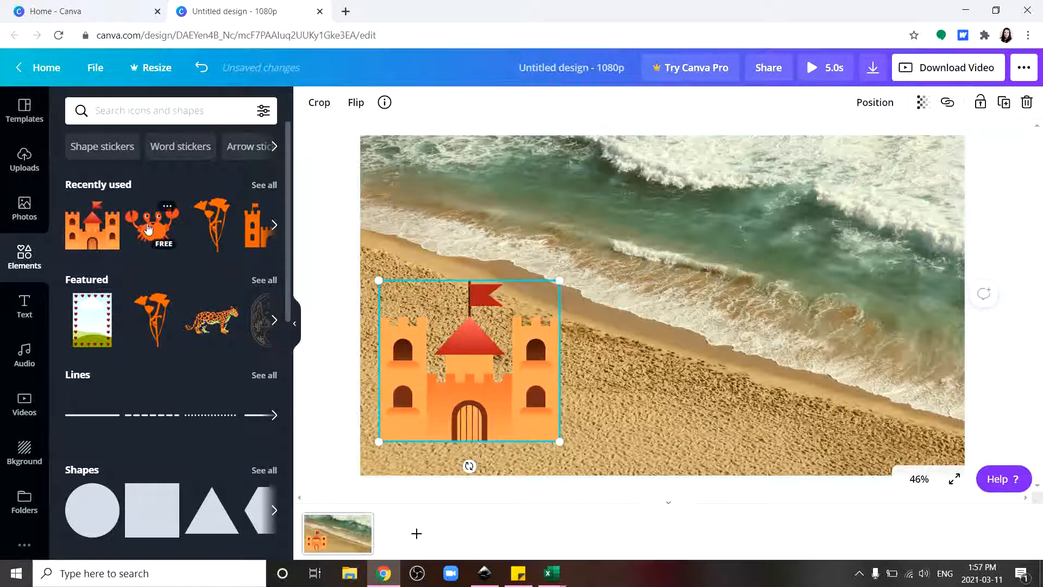
Step: Add the red crab graphic, shrink it and place it at the lower right of the beach, level with the castle's base
drag(144, 220, 771, 348)
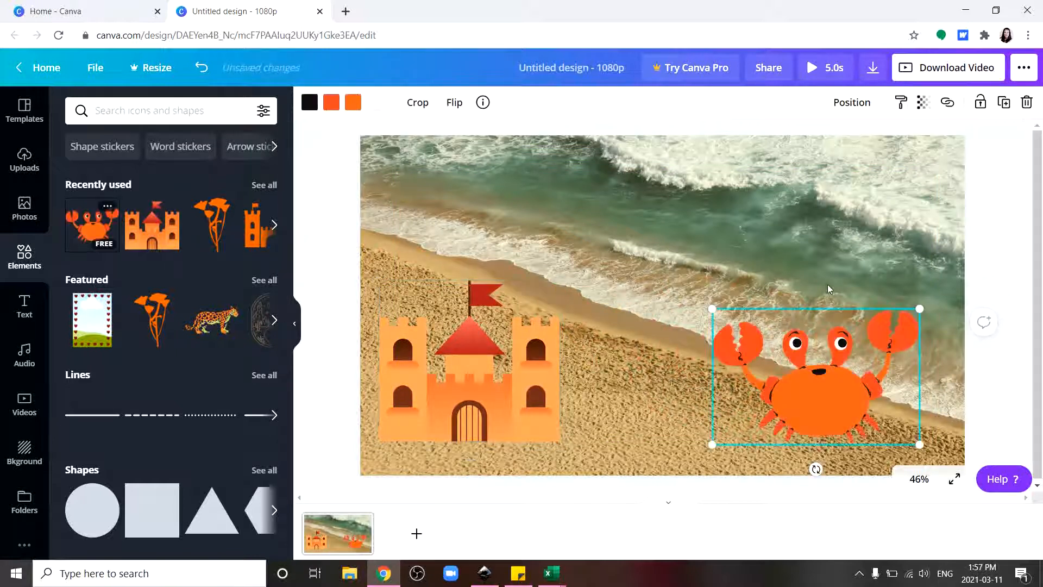
drag(918, 309, 828, 366)
drag(762, 407, 838, 412)
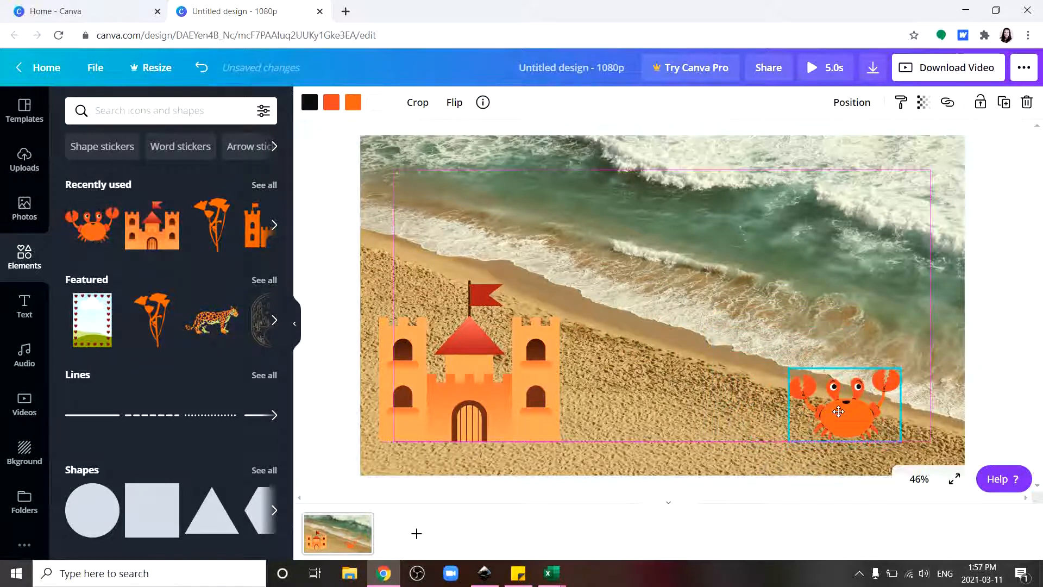
click(690, 365)
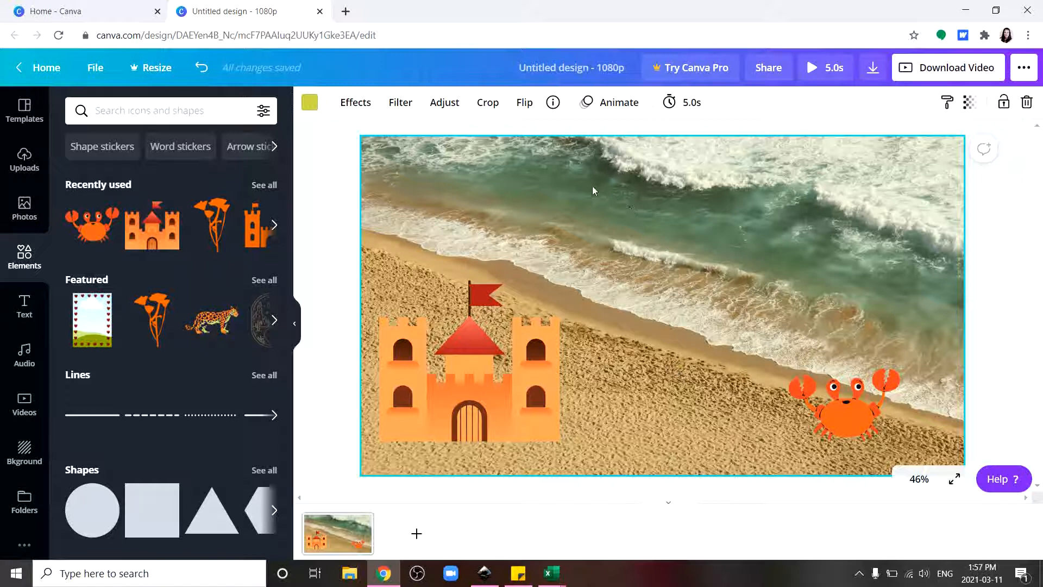
Step: Add a heading text box to the page
click(24, 307)
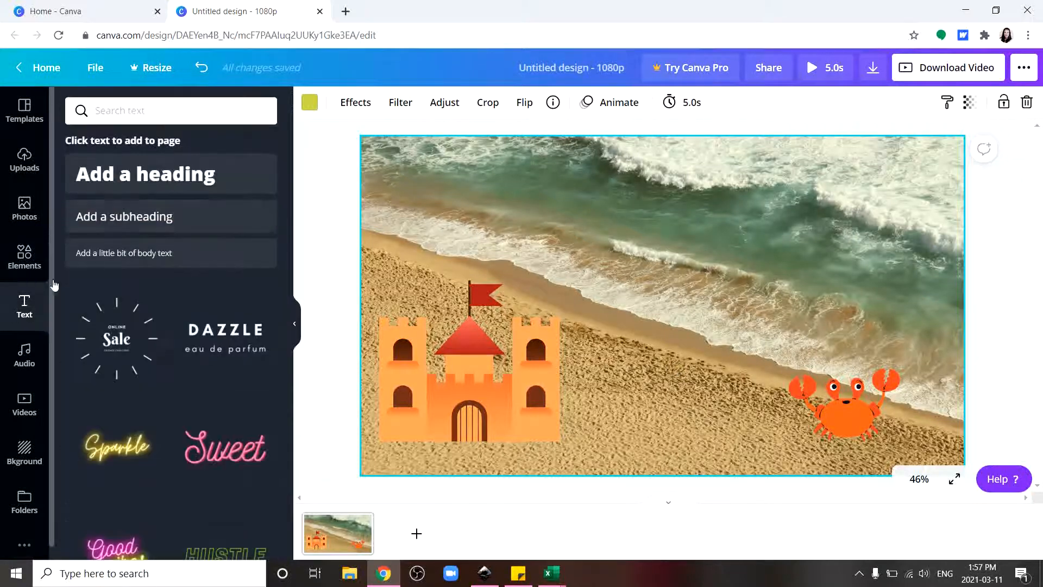
click(144, 186)
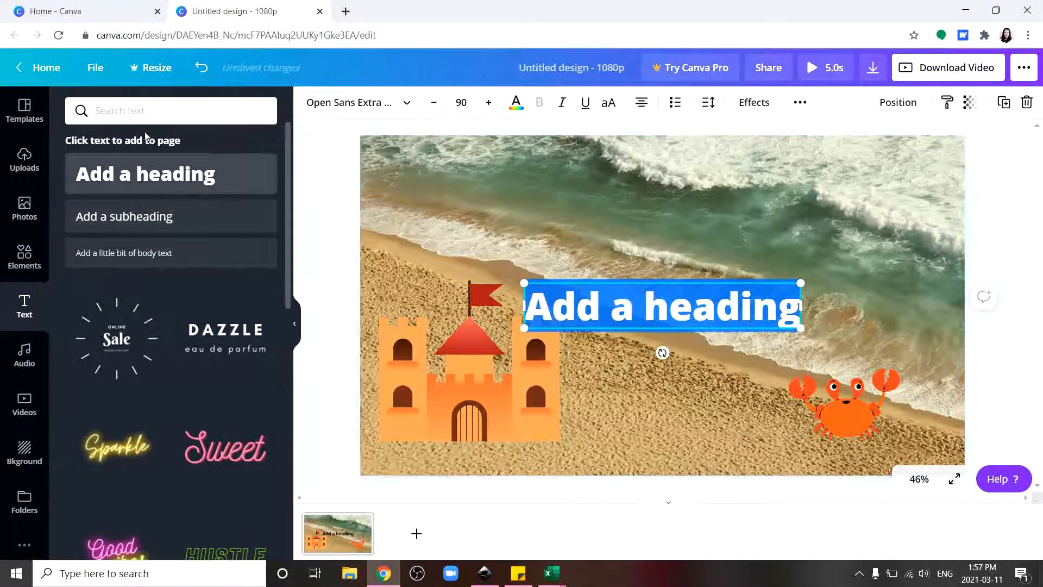
click(159, 179)
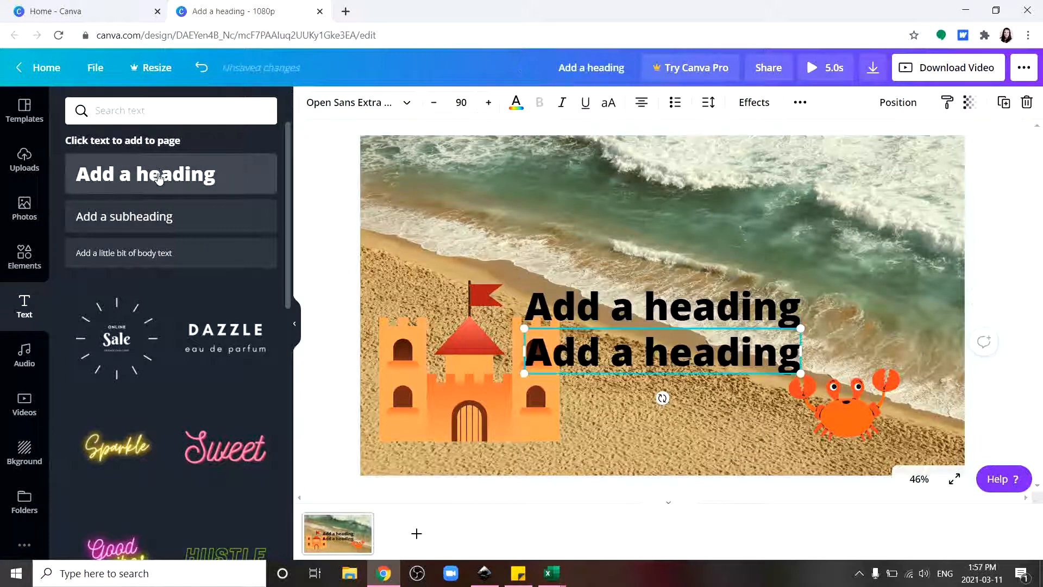
right_click(659, 361)
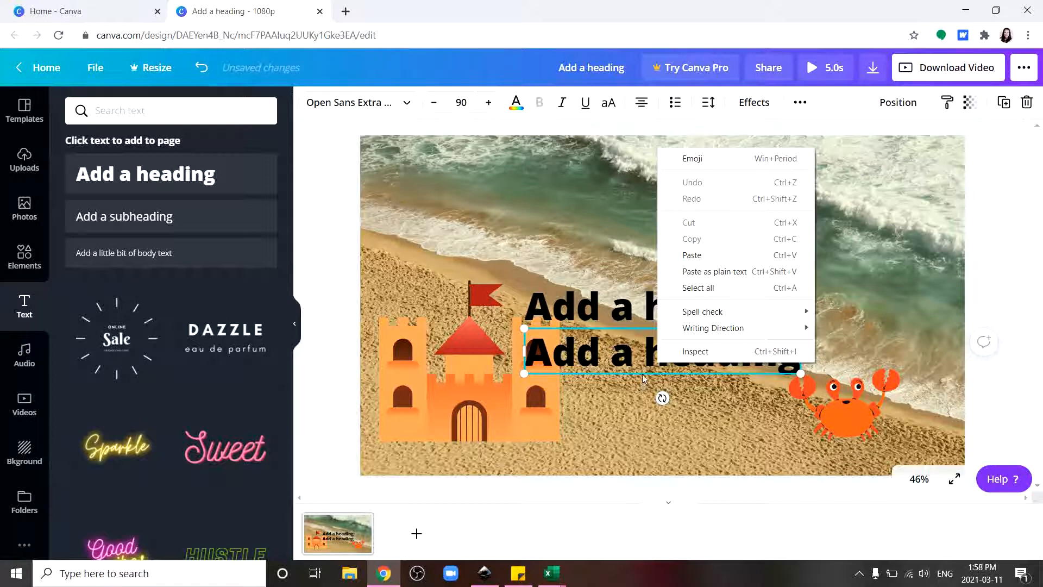
click(642, 374)
drag(636, 375, 637, 385)
key(BackSpace)
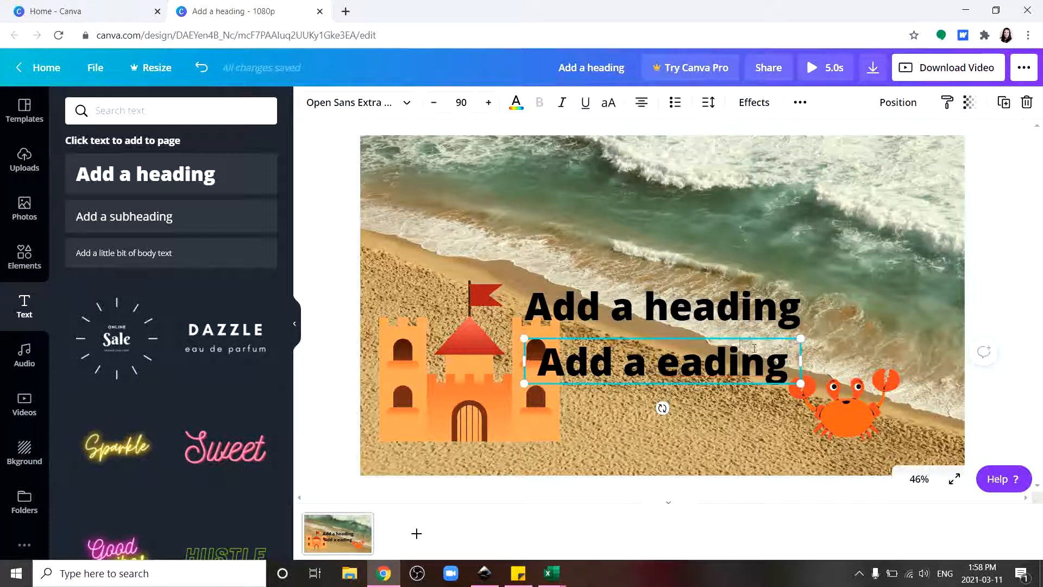
click(742, 358)
key(BackSpace)
key(BackSpace)
key(BackSpace)
key(BackSpace)
key(BackSpace)
key(BackSpace)
key(BackSpace)
key(BackSpace)
key(BackSpace)
key(BackSpace)
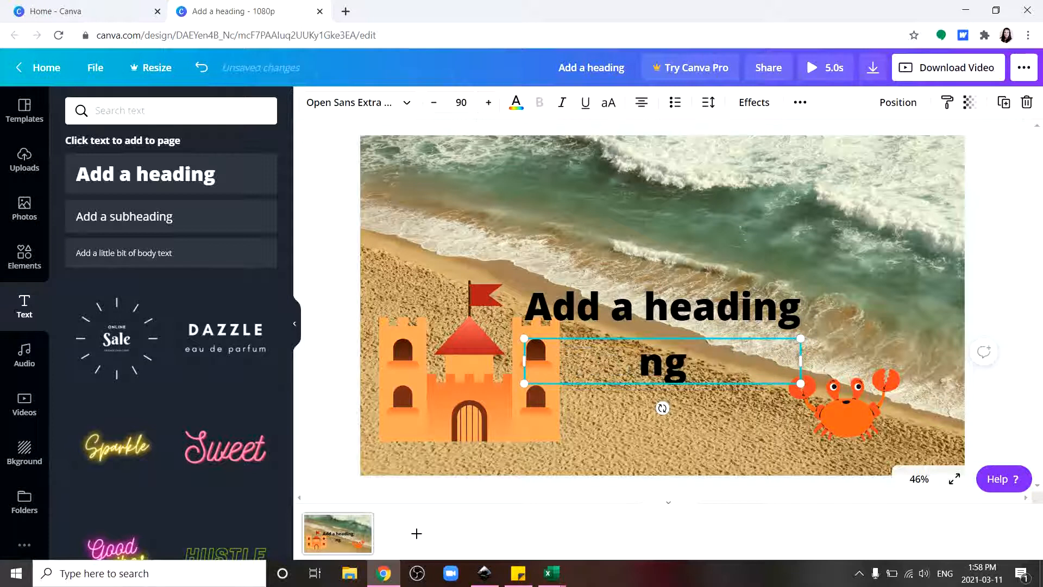
drag(701, 363, 681, 348)
key(BackSpace)
key(BackSpace)
right_click(682, 350)
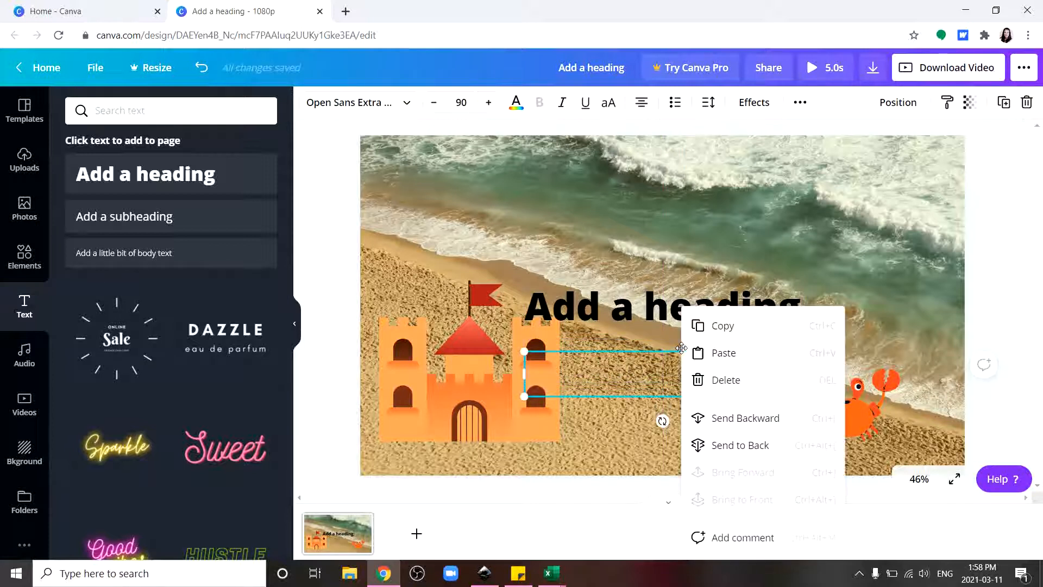
click(726, 380)
Step: Replace the heading's placeholder text with "Beach day!"
click(650, 324)
click(772, 307)
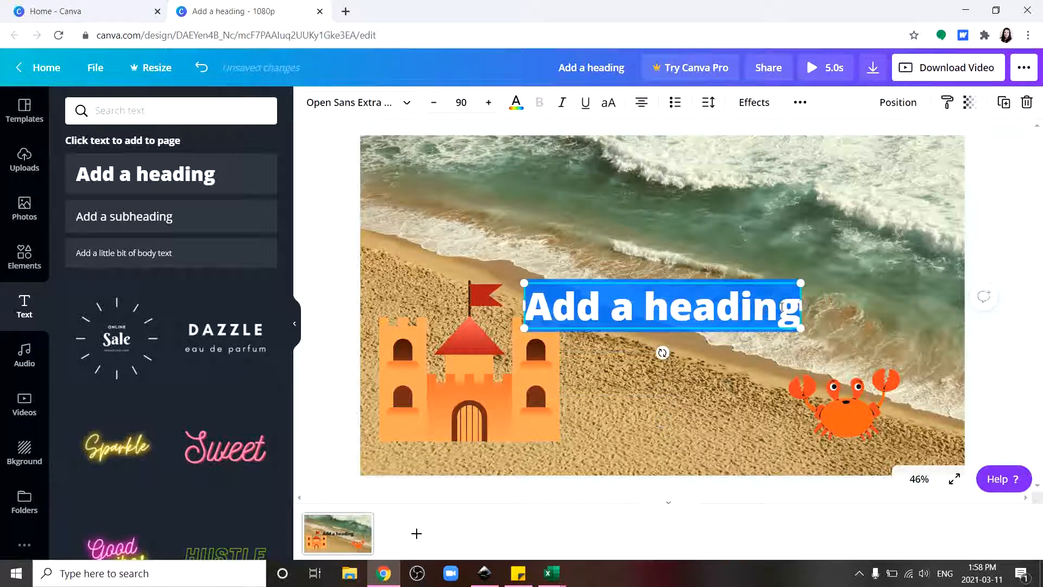
text(Beach)
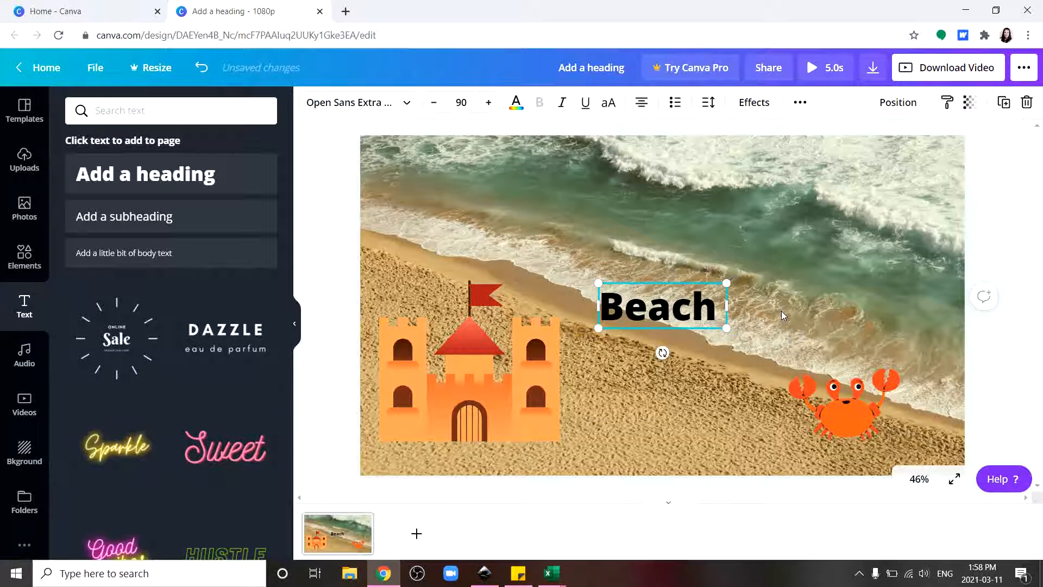
text( day!)
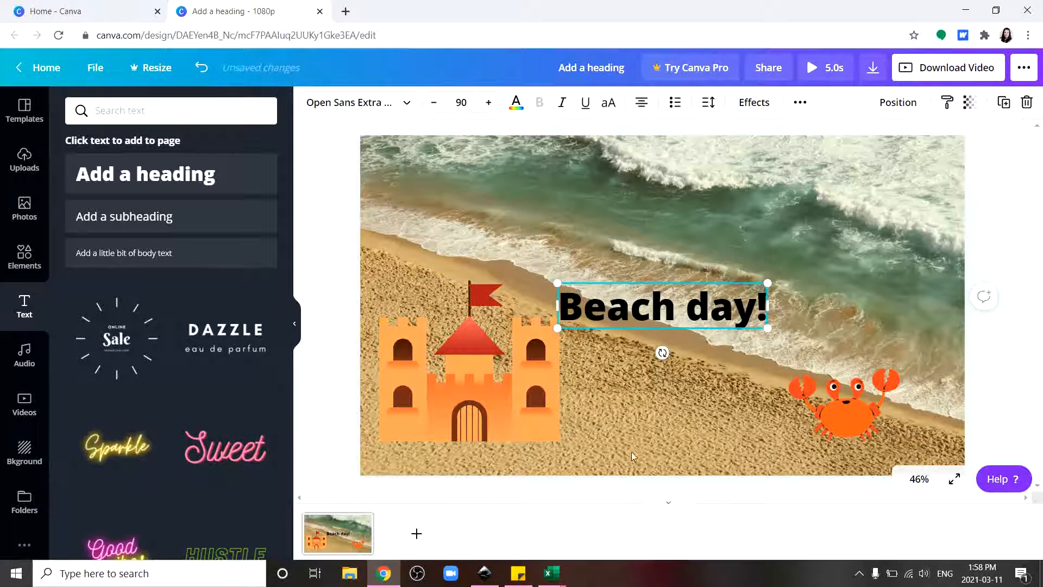
Step: Set the heading's font to Bukhari Script and its colour to the blue brand colour
click(358, 105)
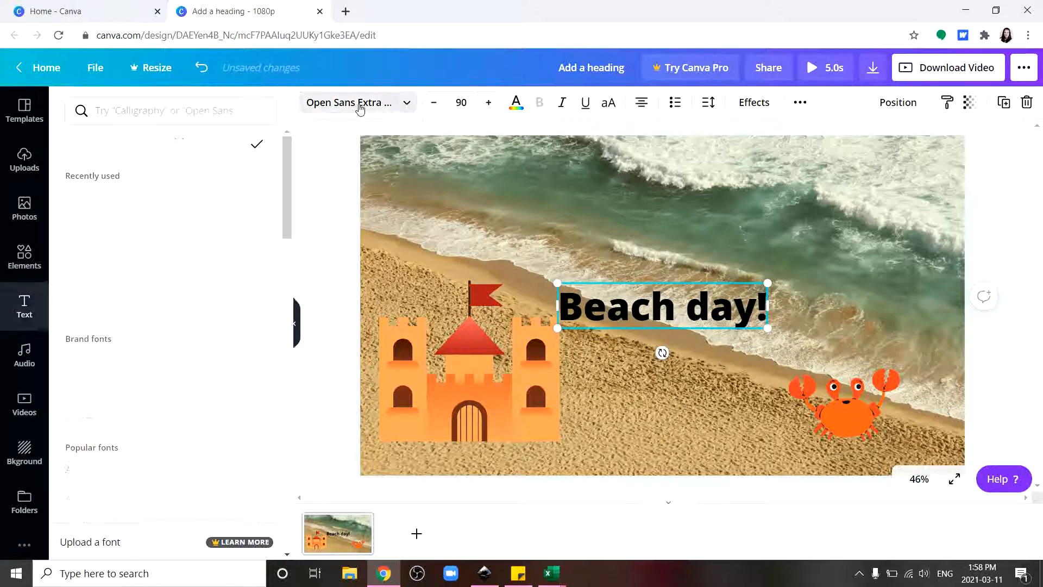
scroll(210, 261, down, 10)
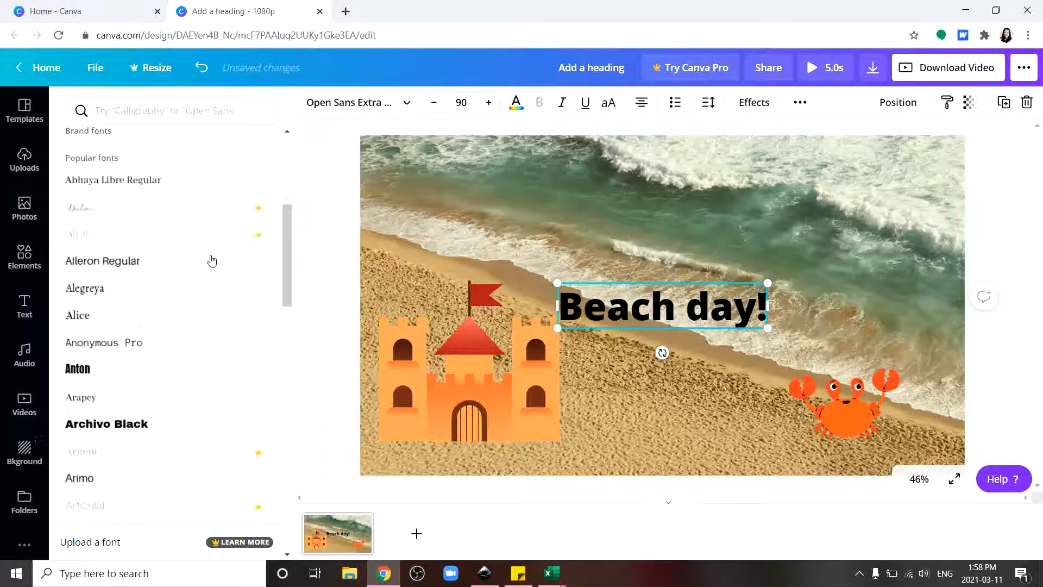
scroll(208, 268, down, 3)
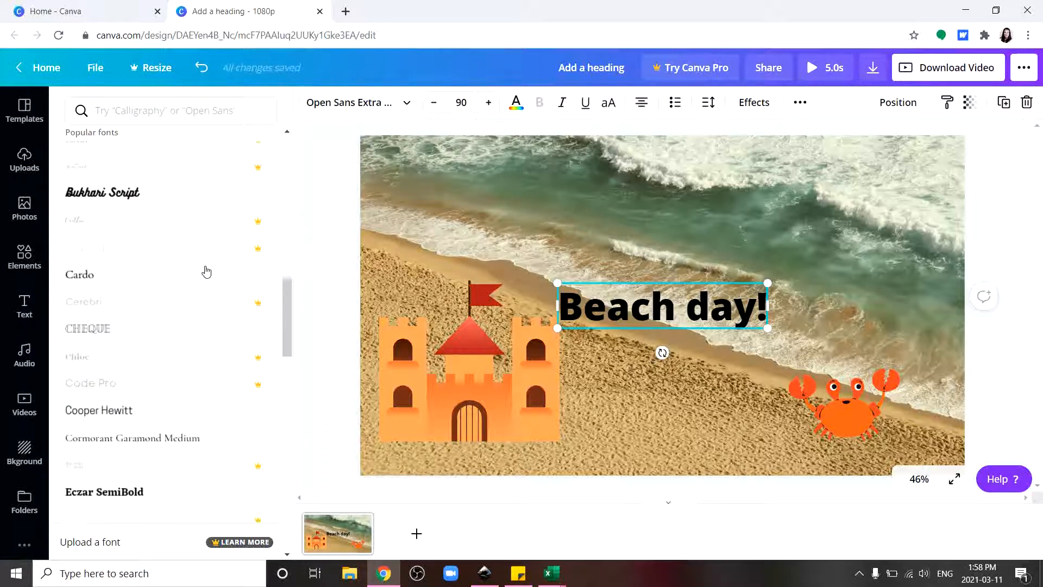
scroll(206, 272, down, 3)
scroll(207, 271, up, 3)
click(133, 202)
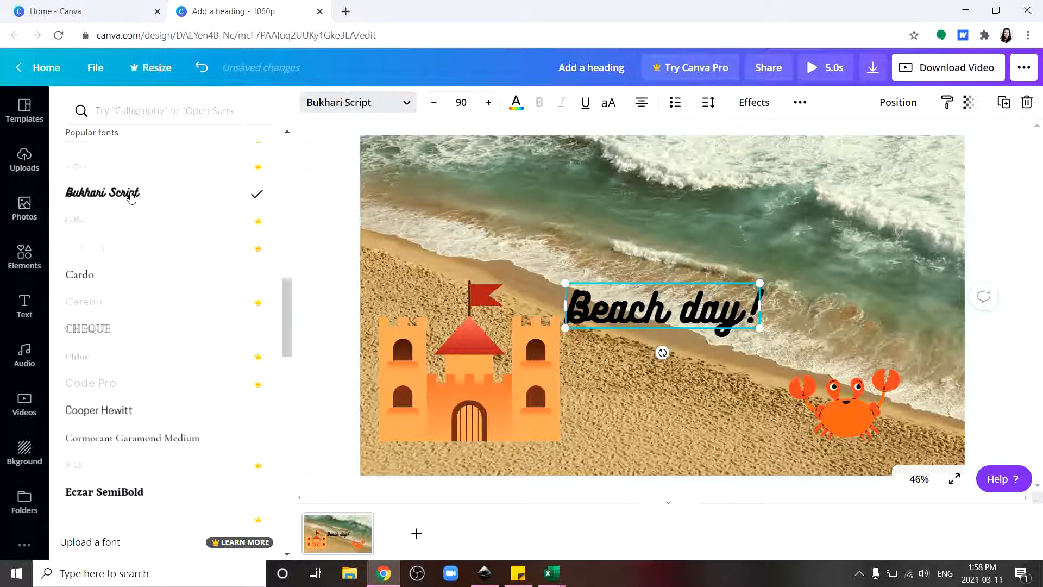
click(516, 104)
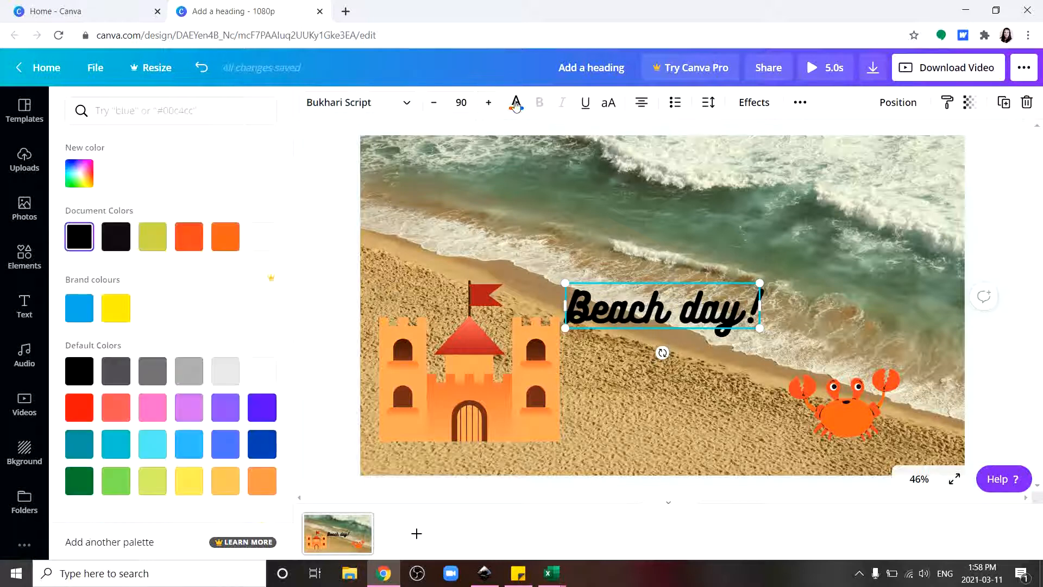
click(79, 308)
Step: Move the "Beach day!" heading up onto the shoreline water above the castle
drag(628, 294, 624, 249)
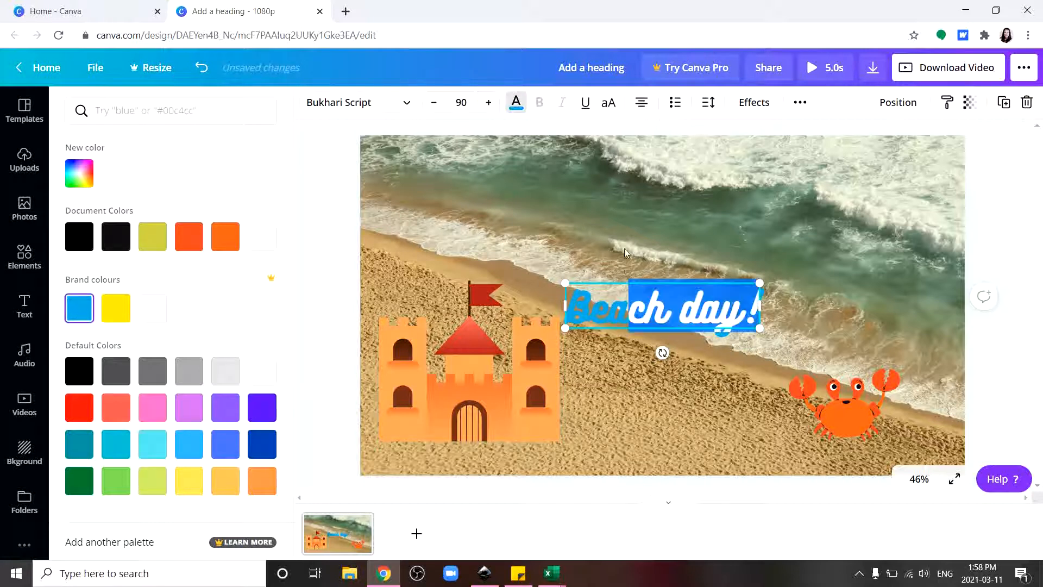
click(631, 223)
click(628, 361)
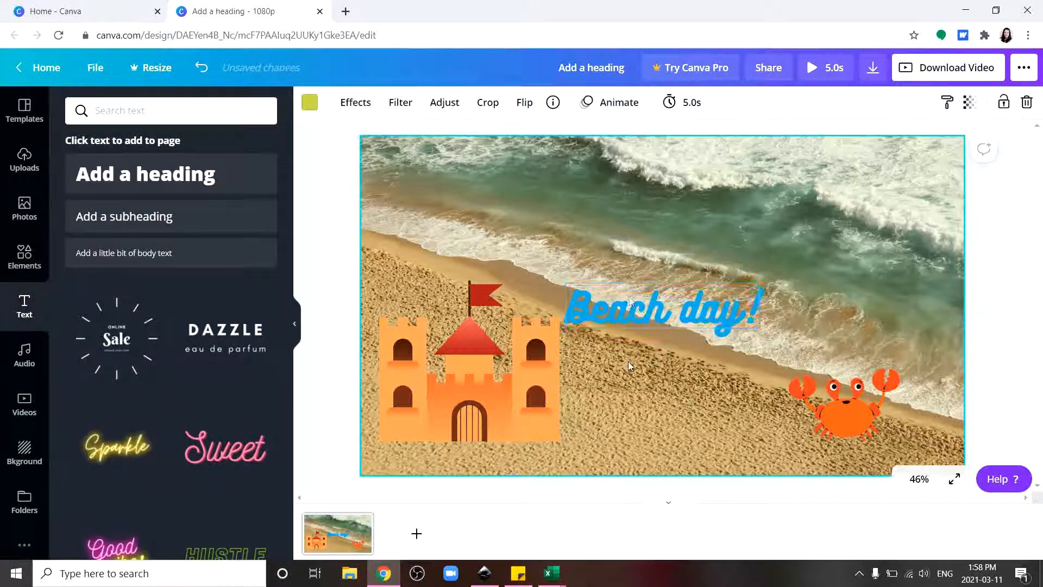
click(629, 296)
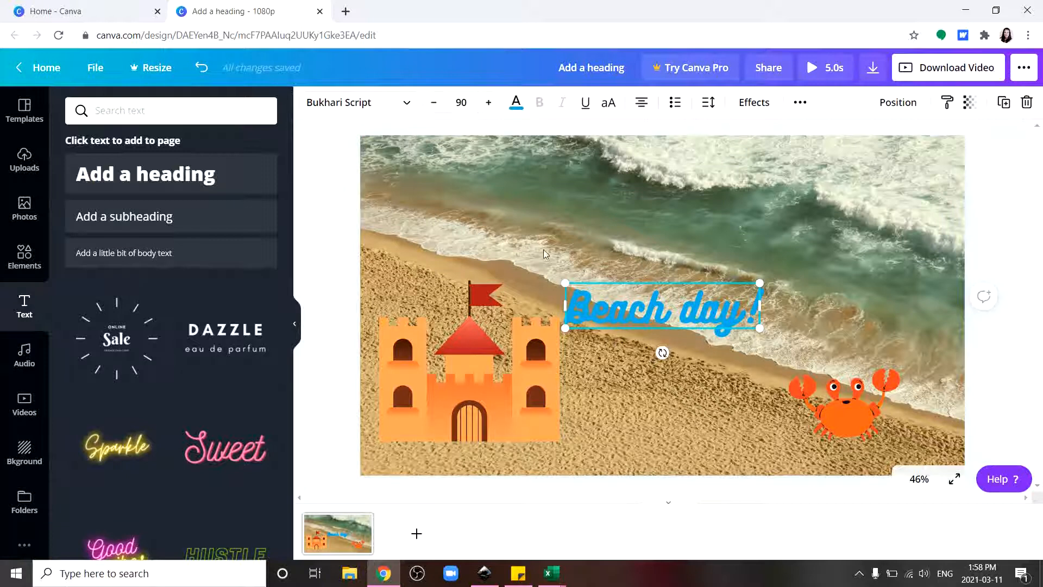
drag(624, 311, 474, 222)
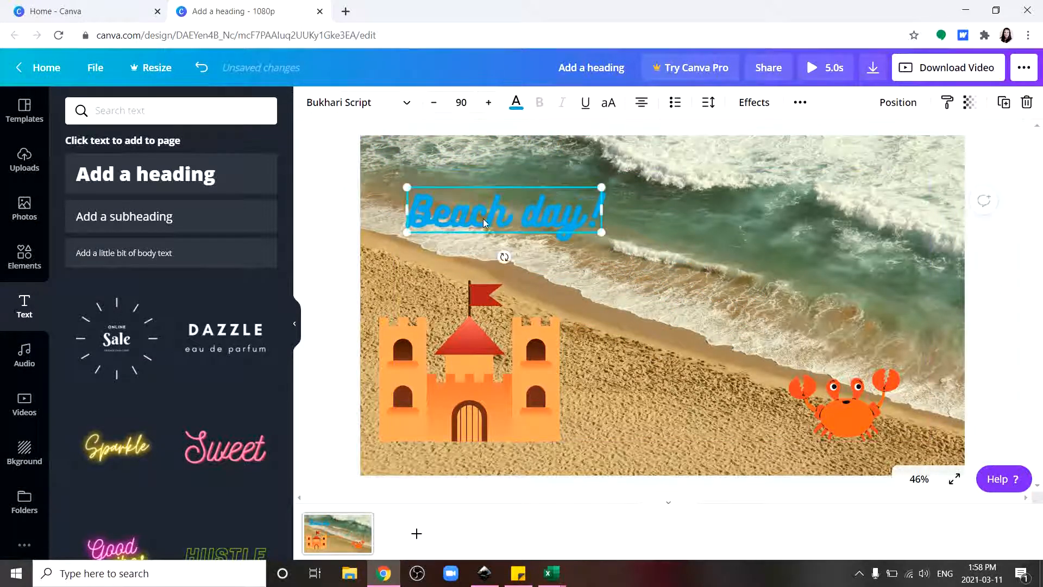
Step: Copy the "Beach day!" heading and paste a duplicate onto the page, allowing the site clipboard access
right_click(474, 226)
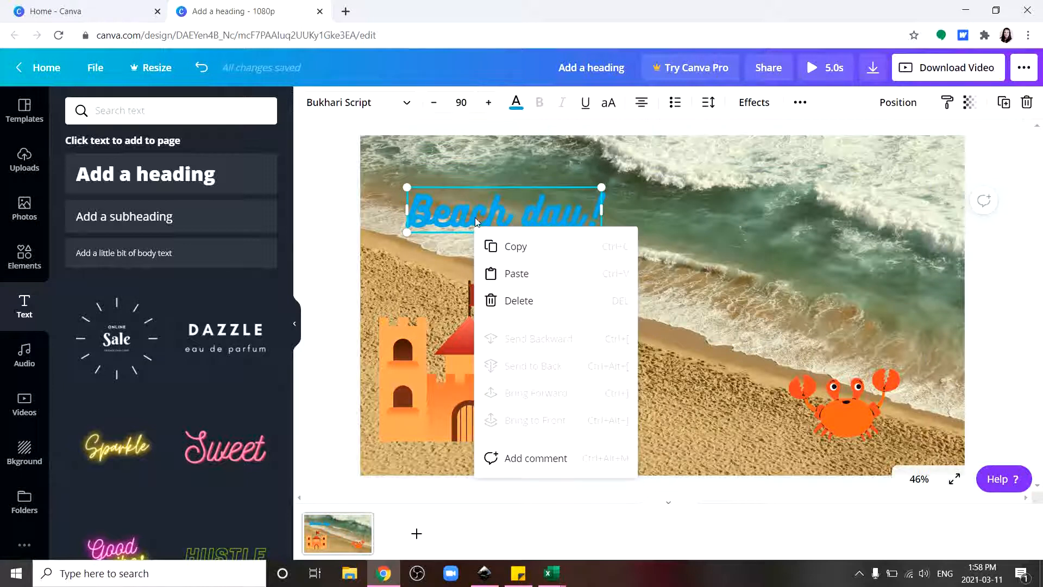
click(514, 248)
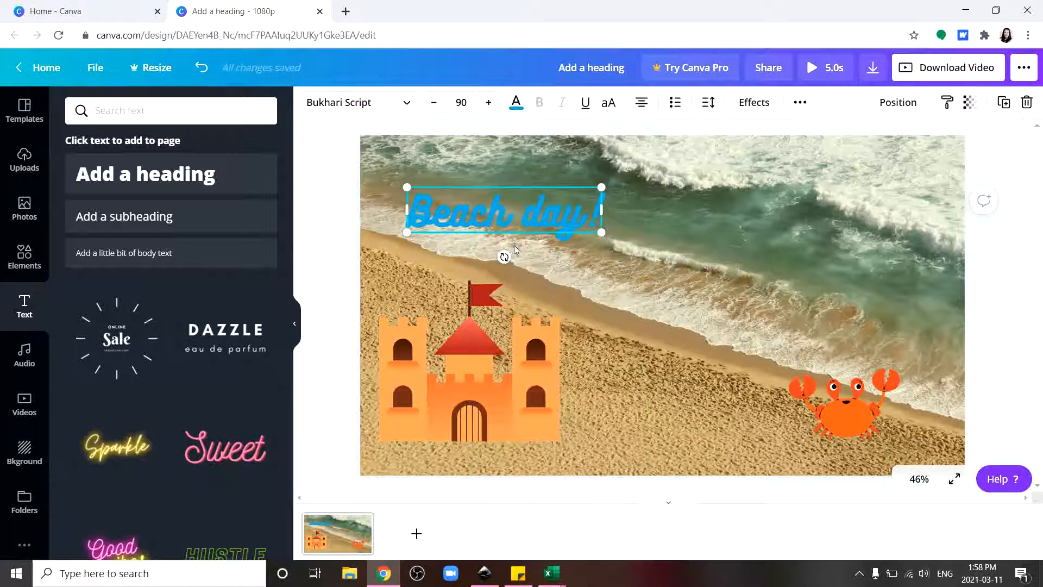
right_click(533, 246)
click(571, 288)
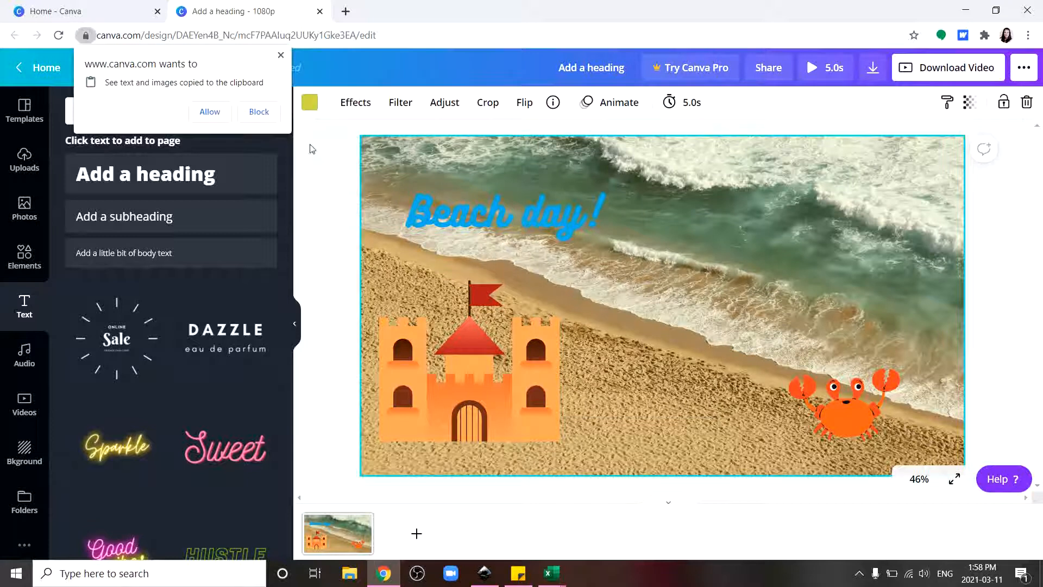
click(218, 112)
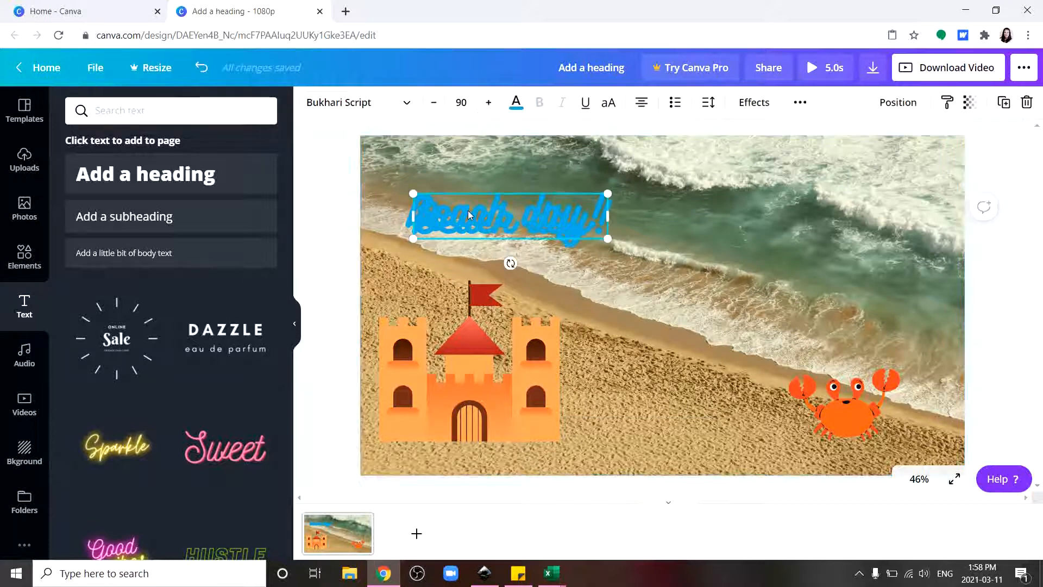
Step: Recolour the duplicate heading with the yellow brand colour and offset it slightly up and right of the blue one as a drop shadow
click(516, 102)
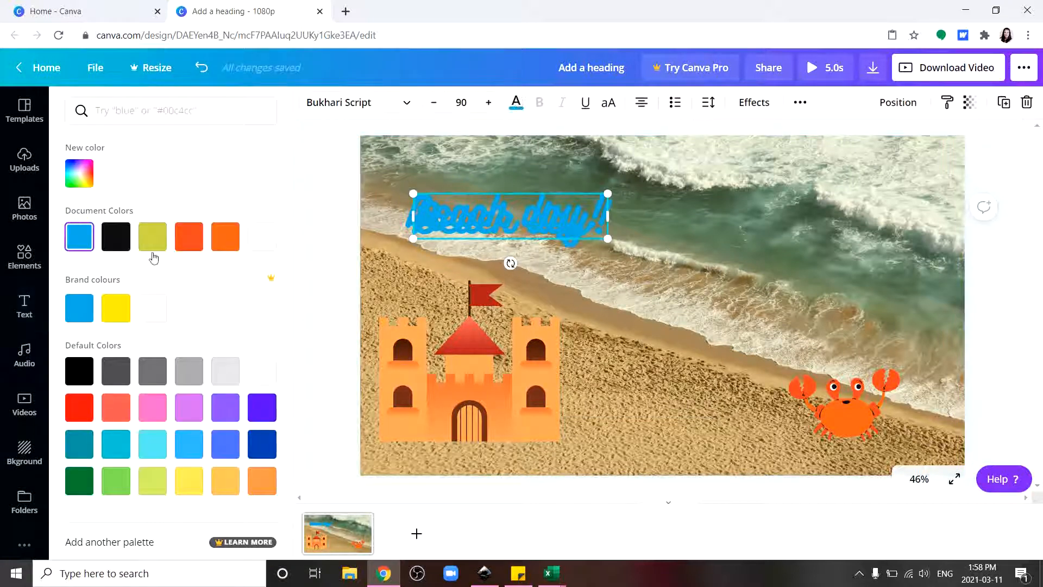
click(116, 308)
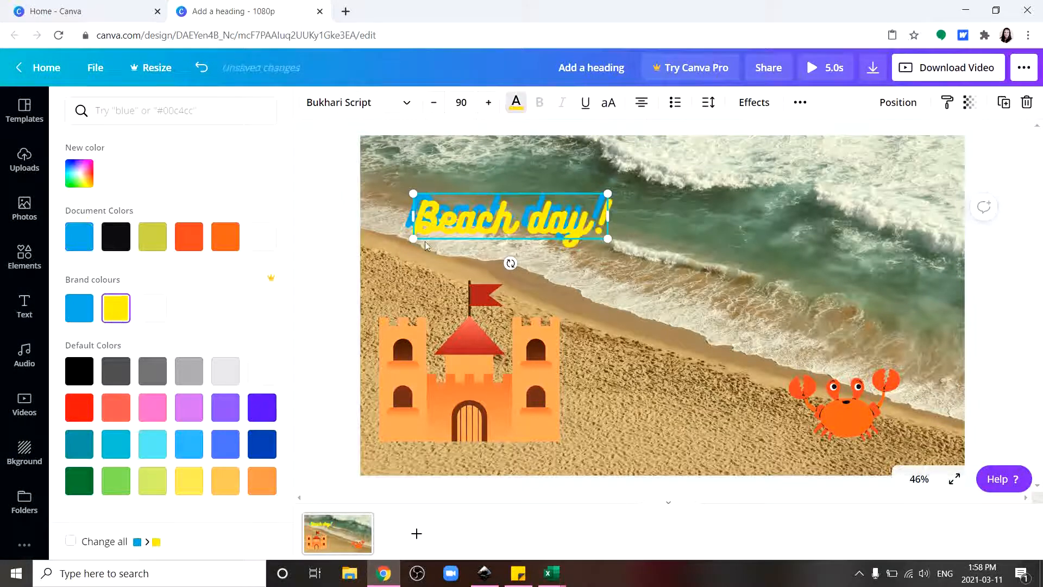
drag(476, 220, 474, 206)
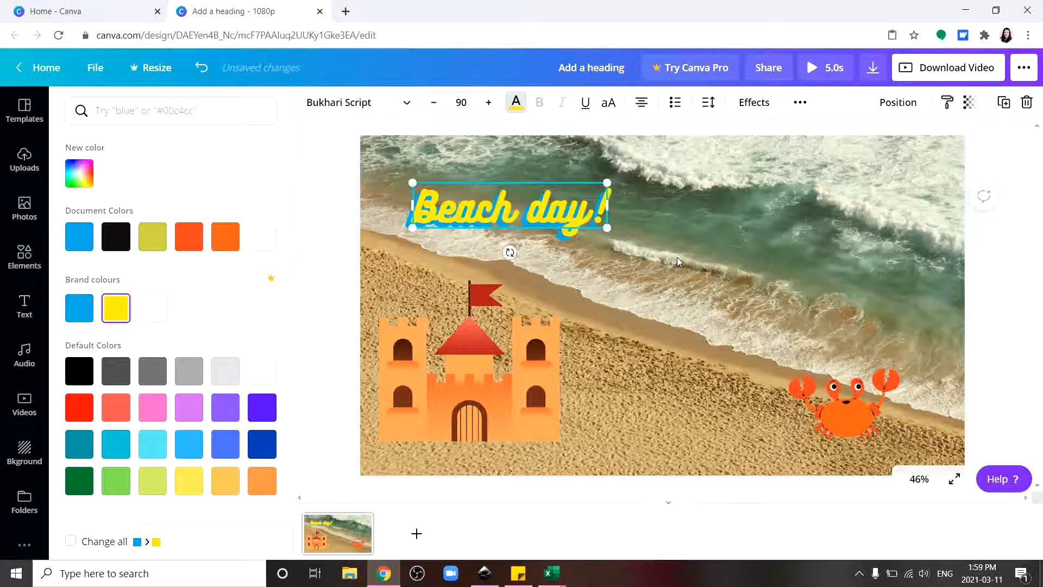
key(Escape)
click(683, 286)
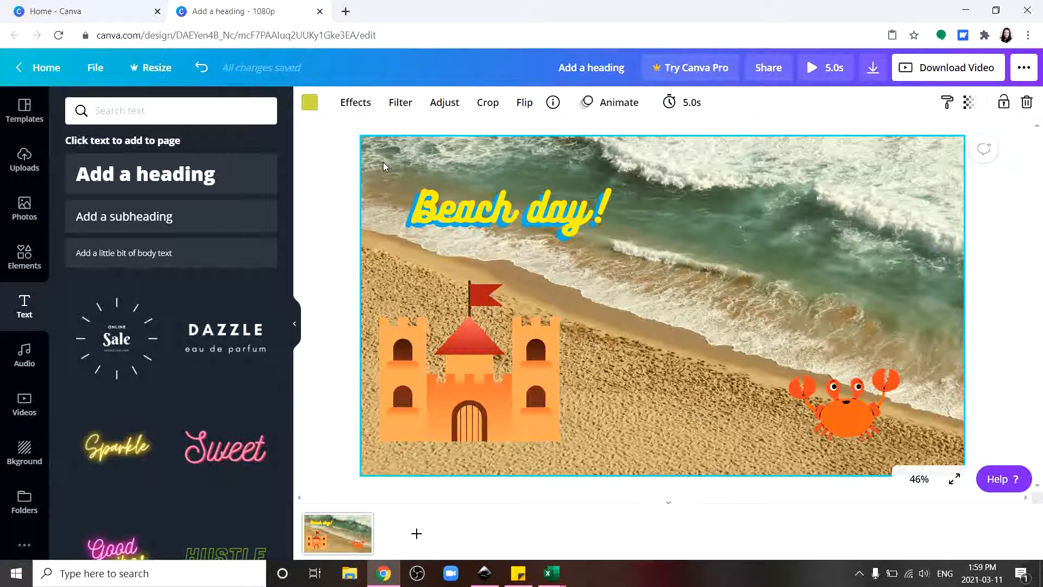
Step: Group the yellow and blue headings and move the group closer to the page's upper-left corner
drag(383, 162, 624, 253)
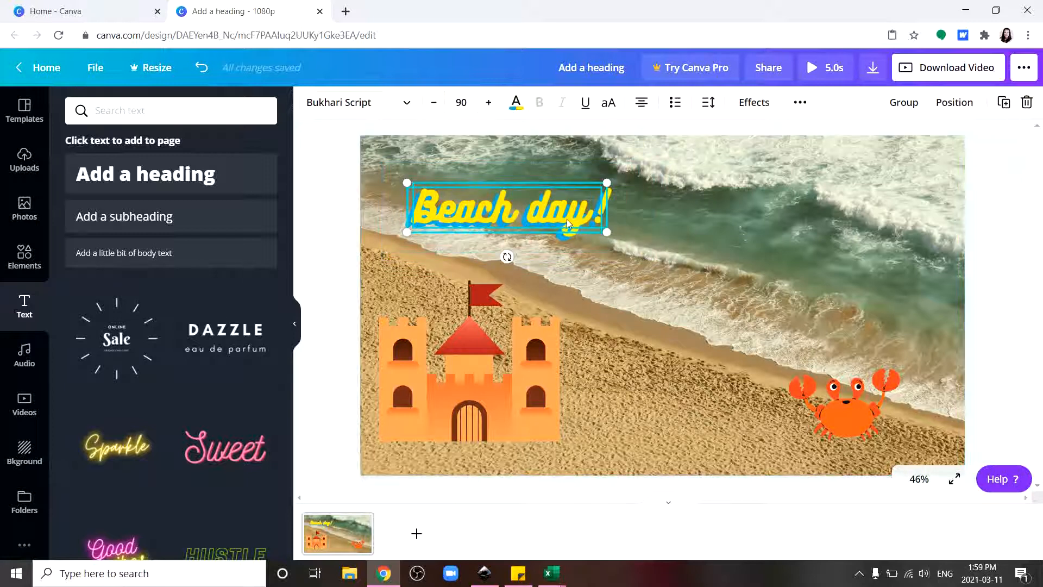
right_click(574, 212)
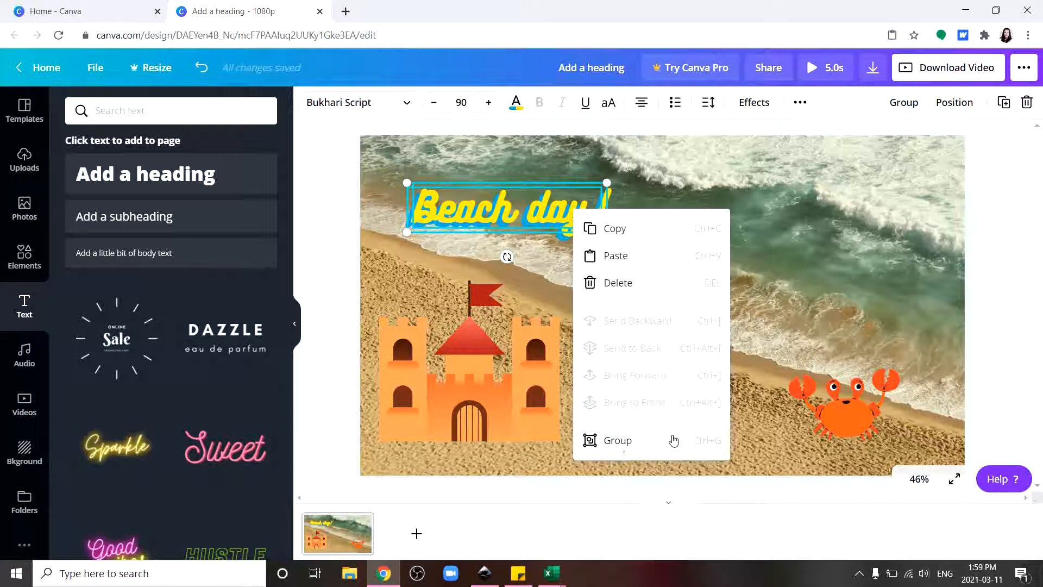
click(638, 444)
mouse_move(508, 255)
mouse_down()
mouse_move(541, 251)
mouse_move(478, 269)
mouse_move(524, 265)
mouse_move(506, 272)
mouse_up()
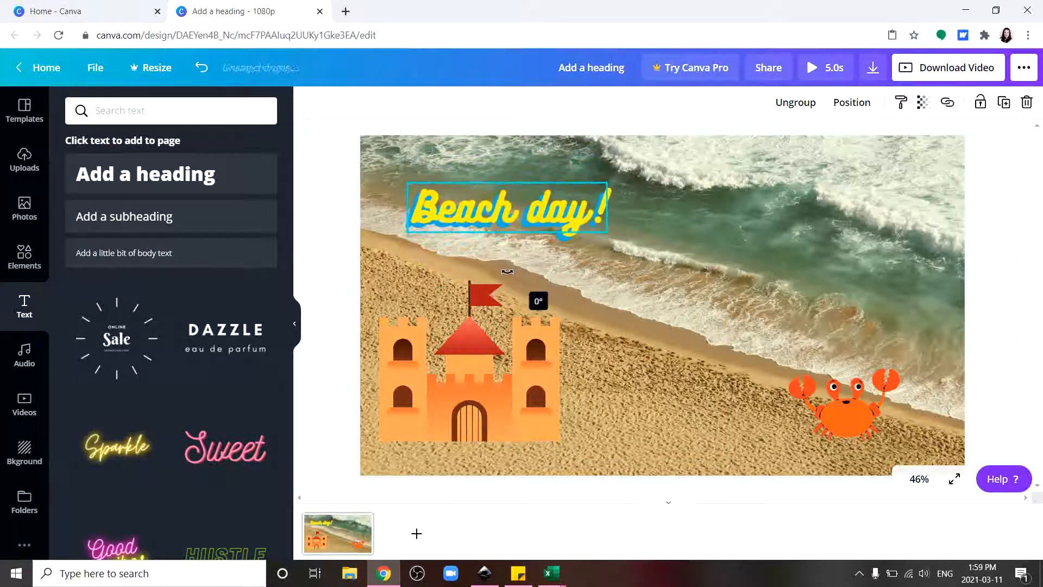
click(510, 210)
drag(510, 210, 489, 188)
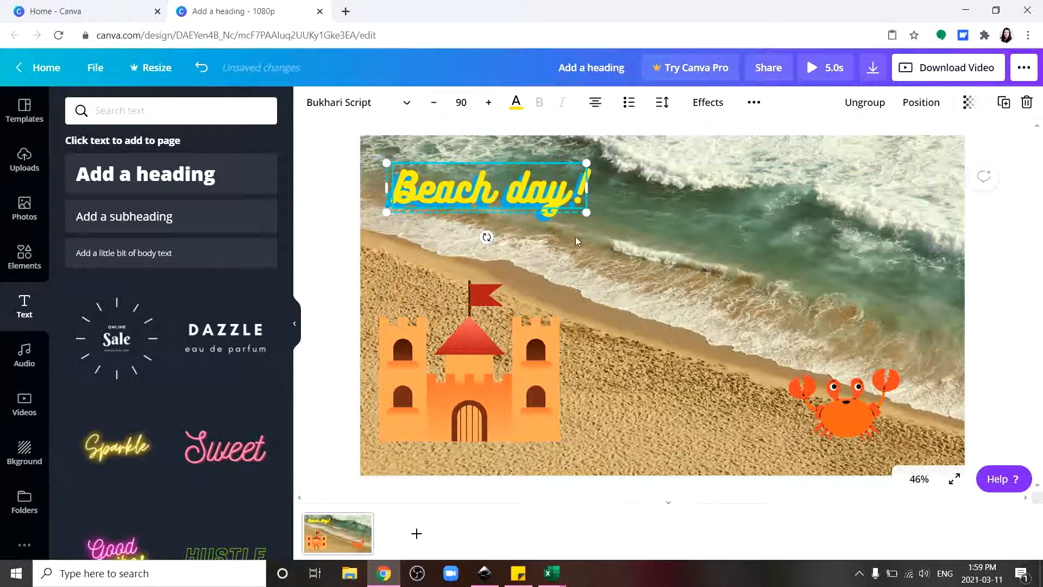
Step: Set the page's timing to 0.5 seconds
click(395, 243)
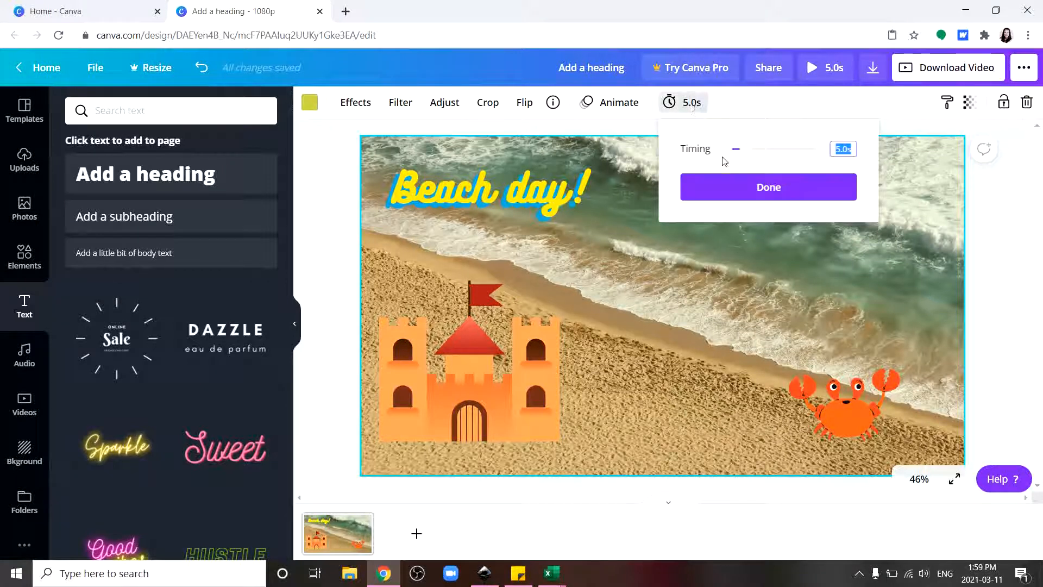
drag(747, 157, 734, 158)
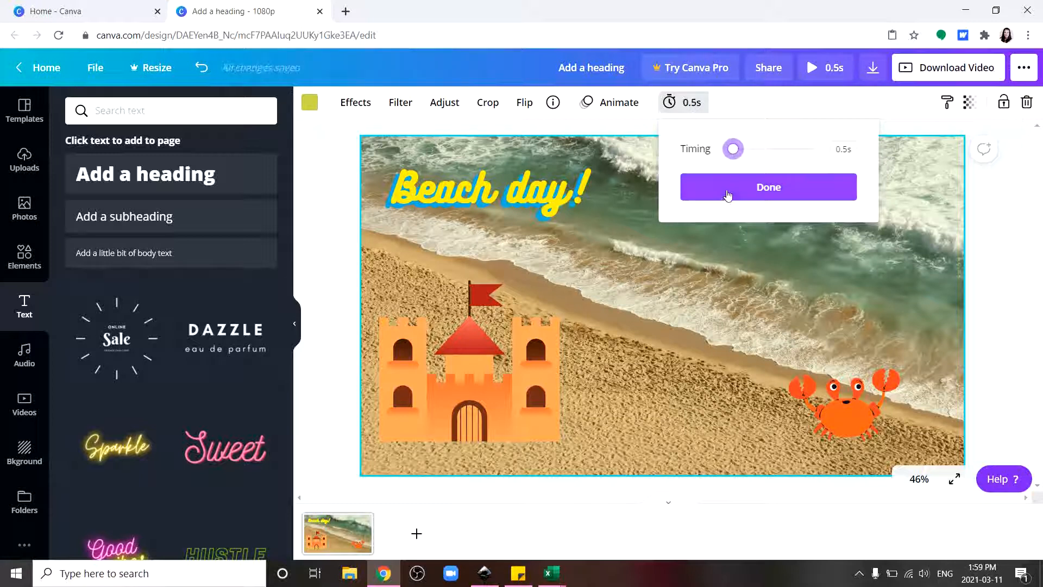
click(709, 189)
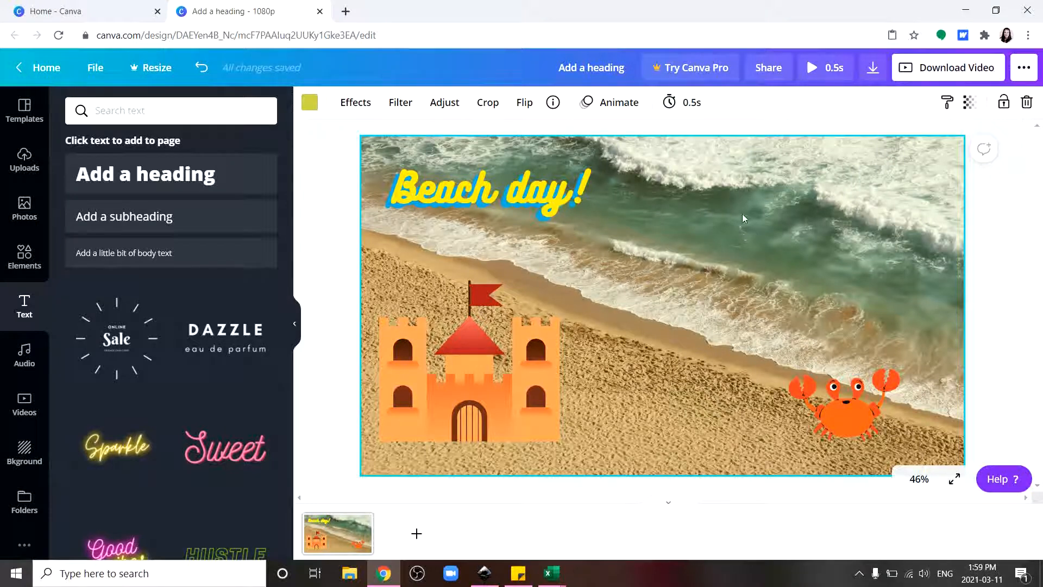
Step: Duplicate the first page and tilt the castle on the copy slightly counter-clockwise
click(341, 539)
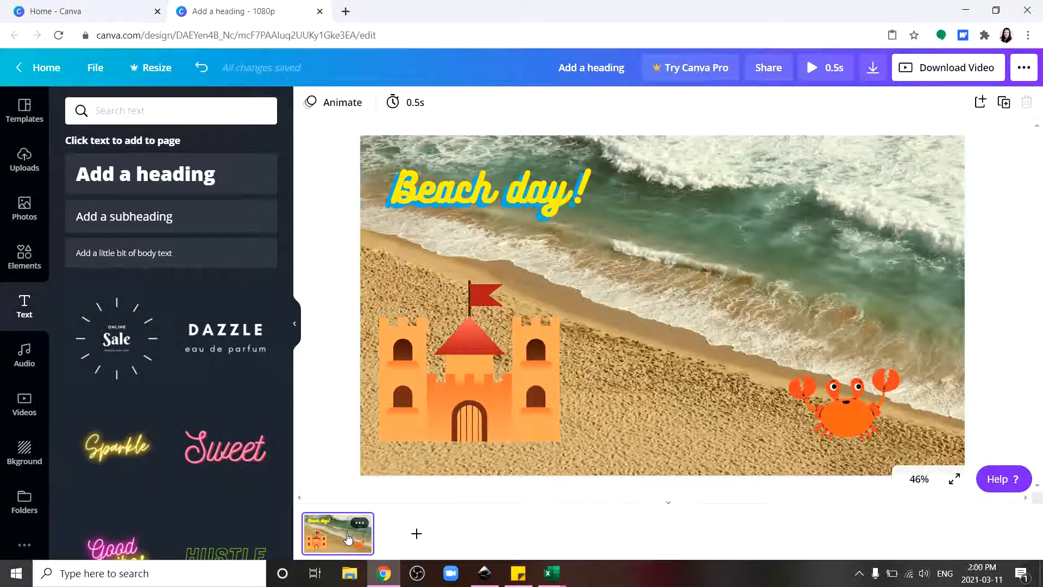
click(1003, 103)
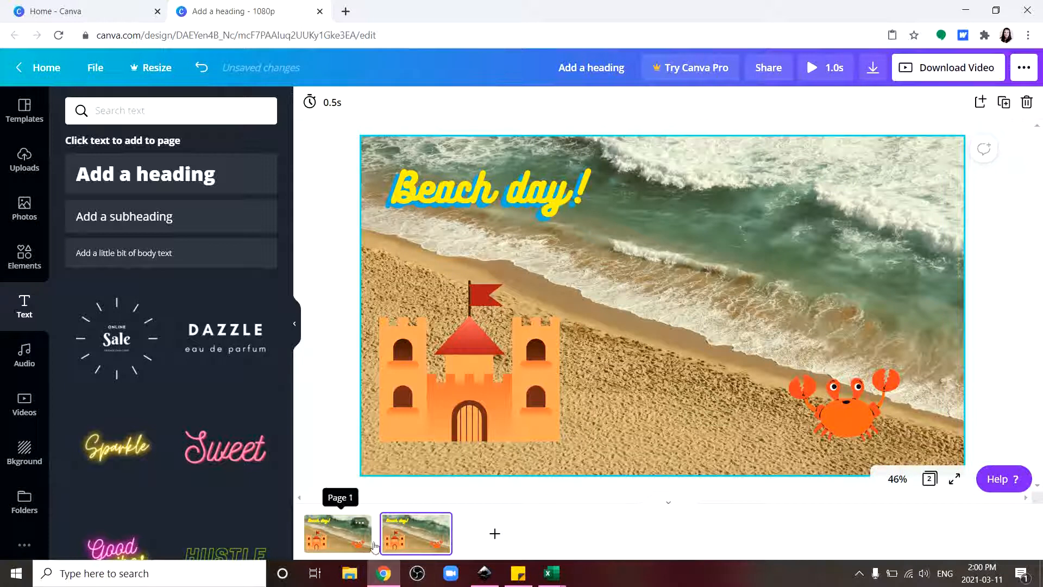
click(411, 536)
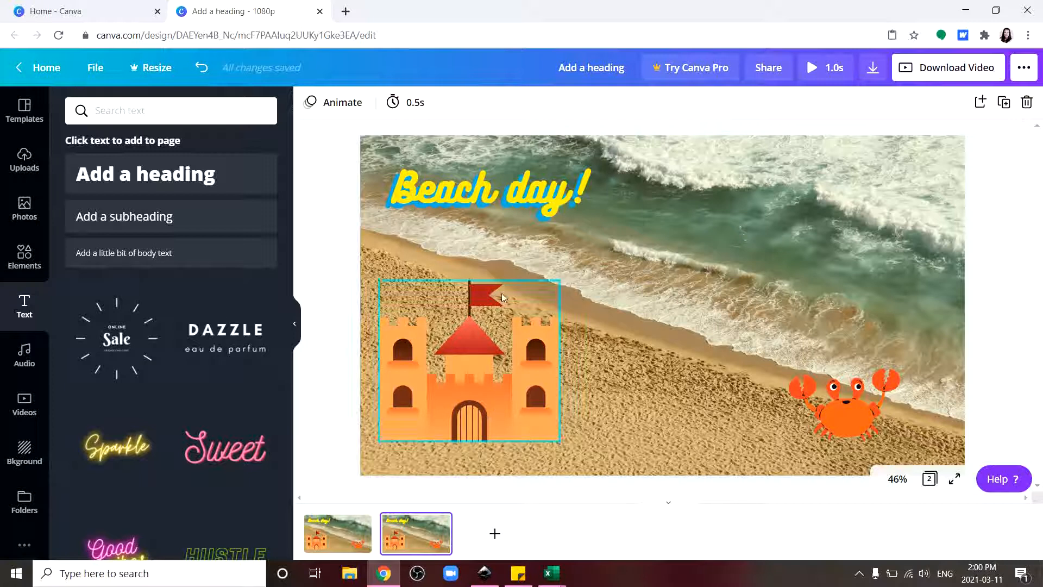
click(522, 399)
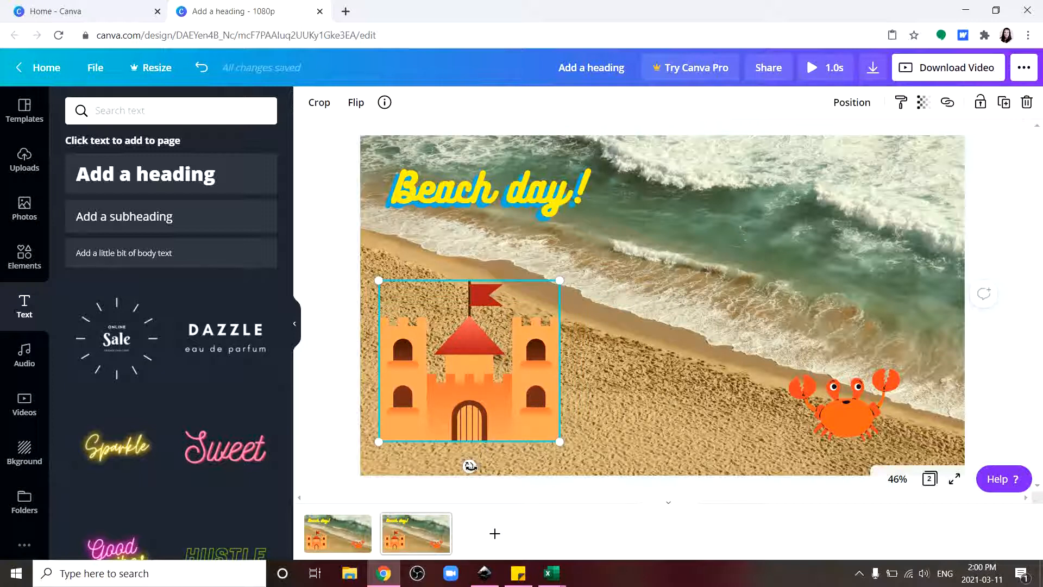
drag(469, 466, 486, 468)
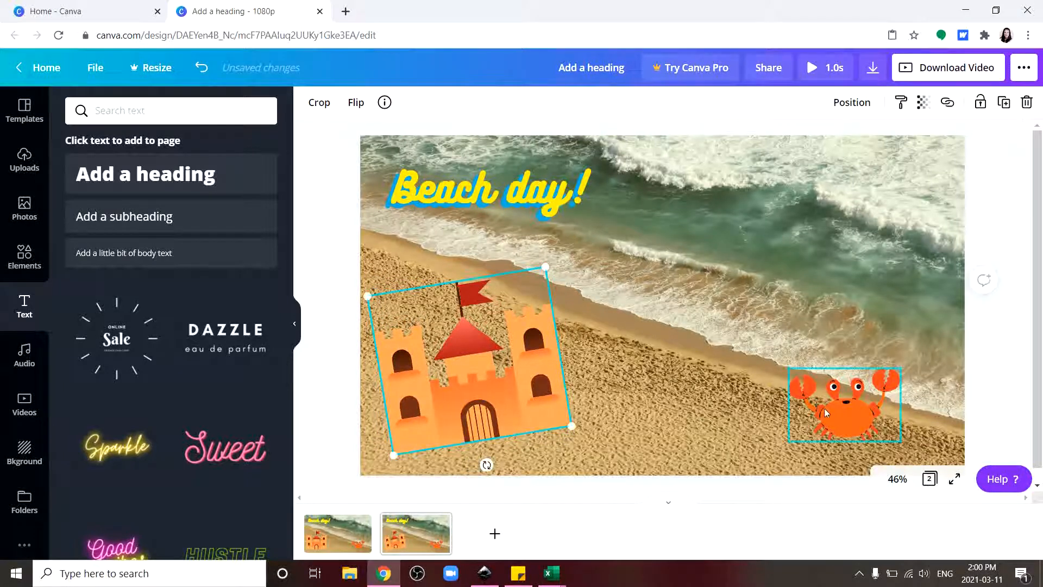
Step: On the second page, shift the crab slightly right at the same height and tilt the heading group slightly clockwise
click(841, 409)
drag(843, 410, 857, 408)
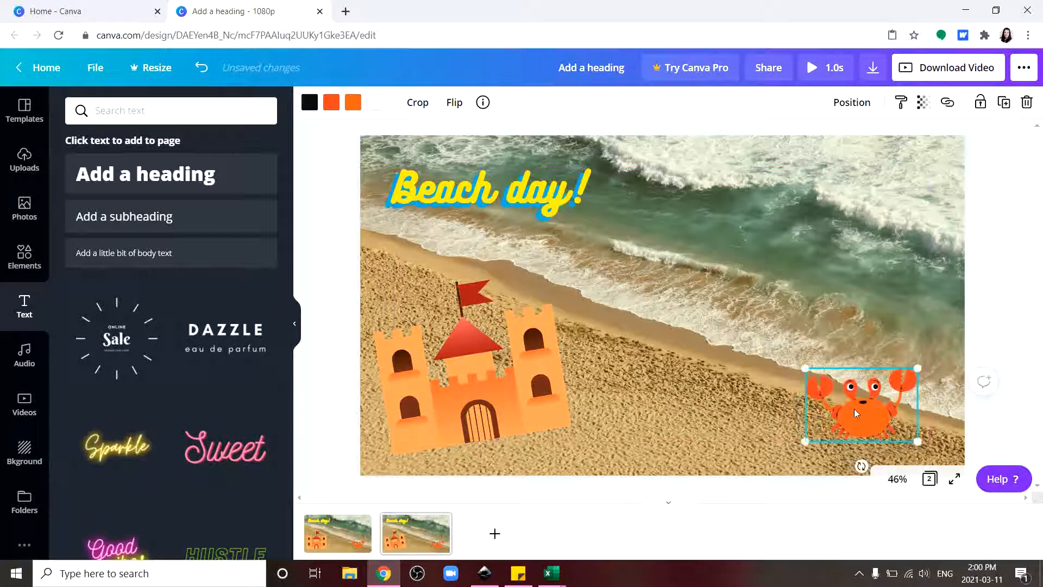
click(537, 191)
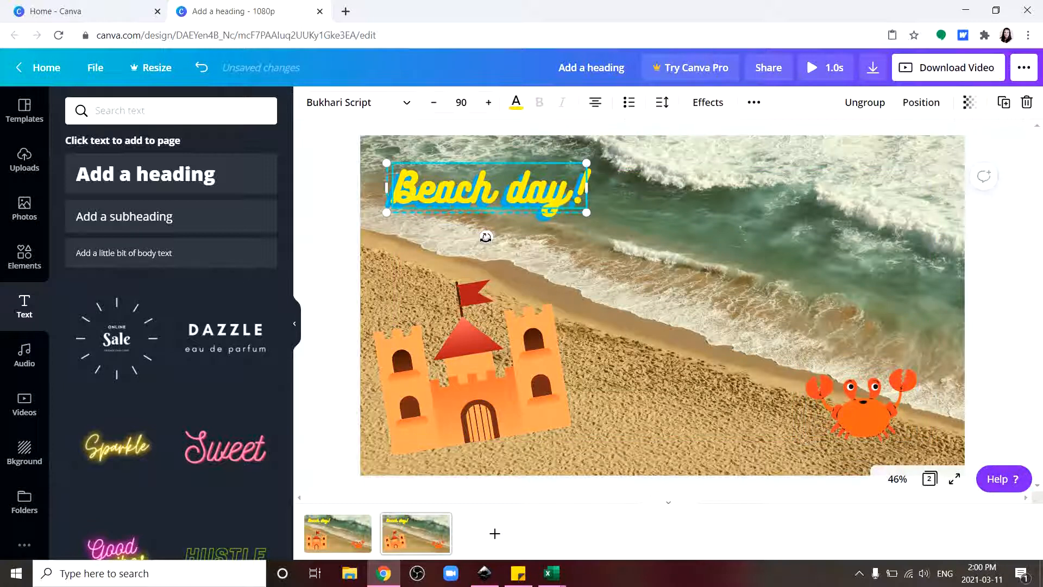
drag(486, 237, 475, 244)
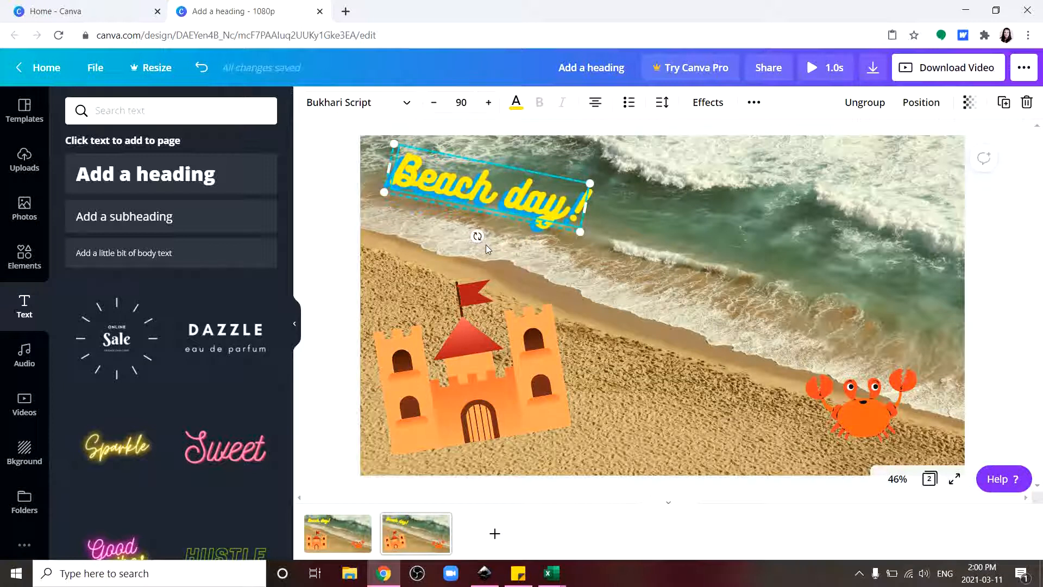
Step: Duplicate the second page and rotate the castle on the new page further counter-clockwise
click(421, 534)
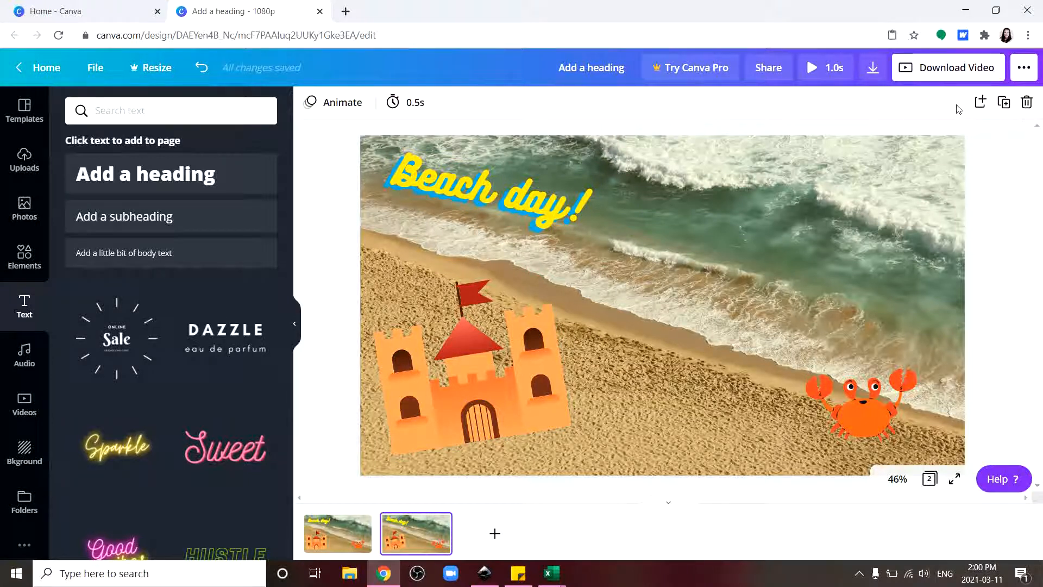
click(1004, 103)
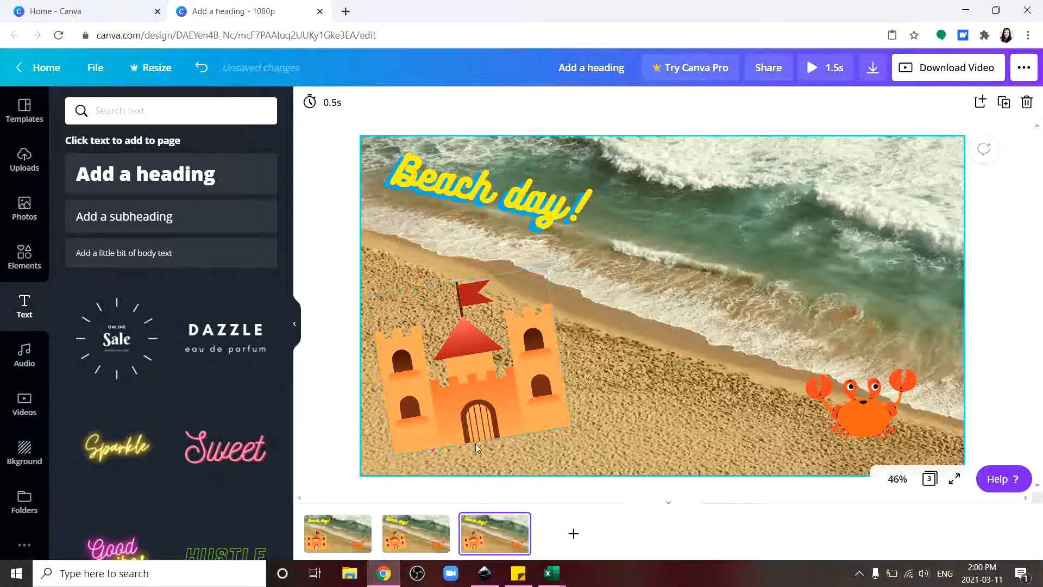
click(481, 401)
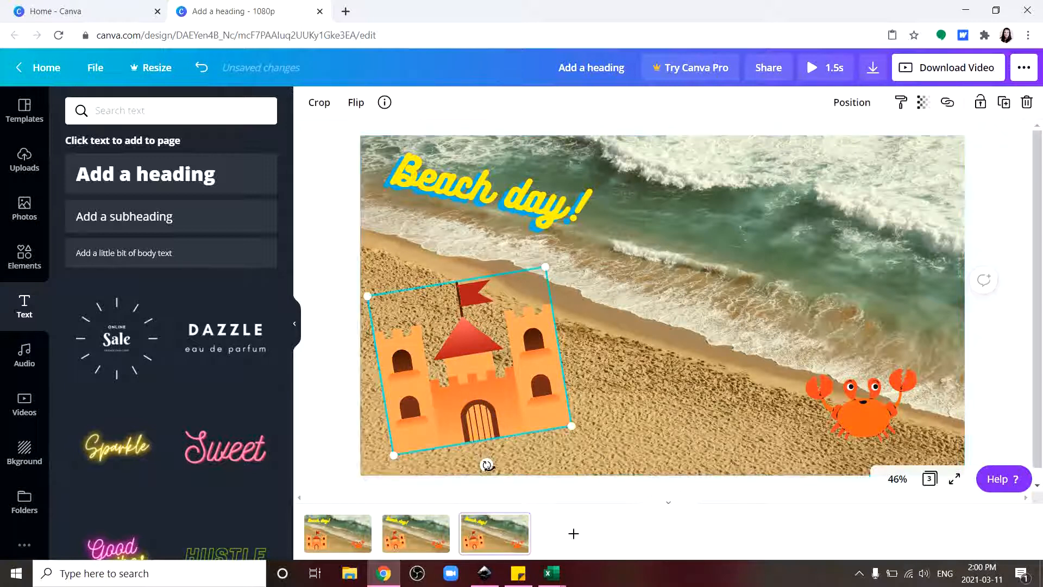
drag(485, 465, 513, 458)
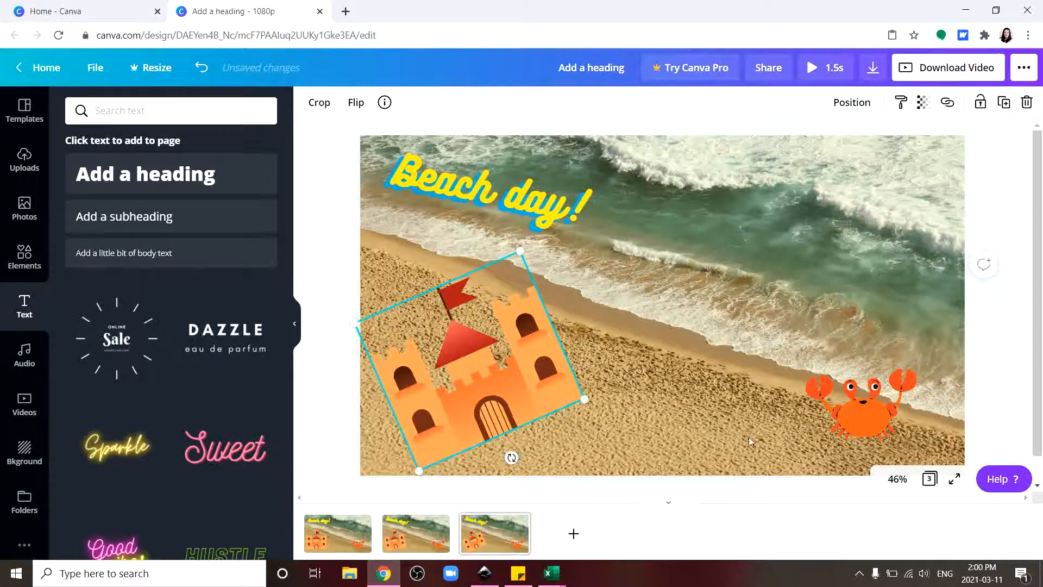
Step: On the third page, move the crab further right at the same height and tilt the heading group a little more clockwise
click(861, 428)
drag(864, 425, 887, 421)
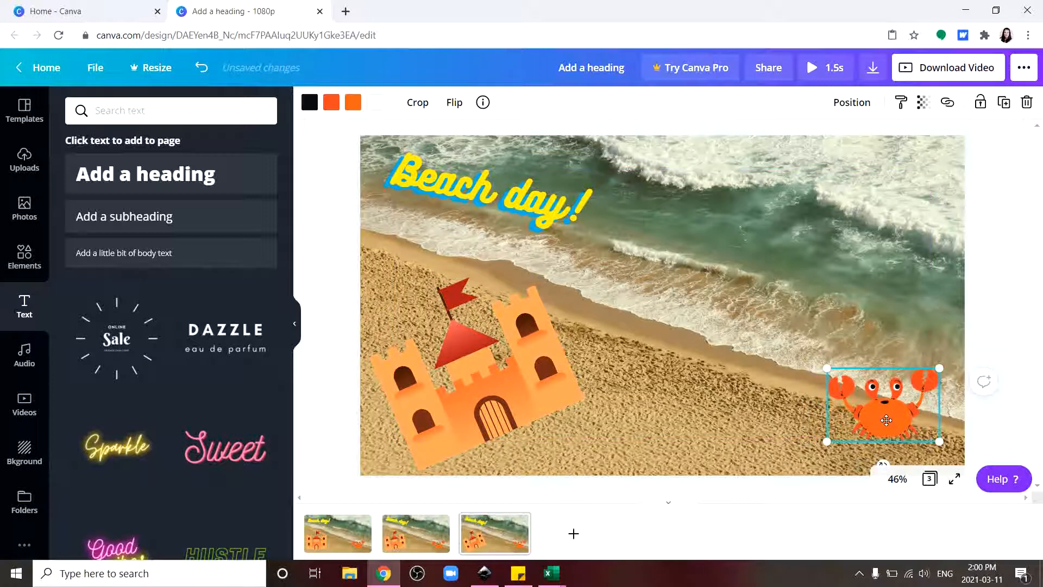
click(559, 211)
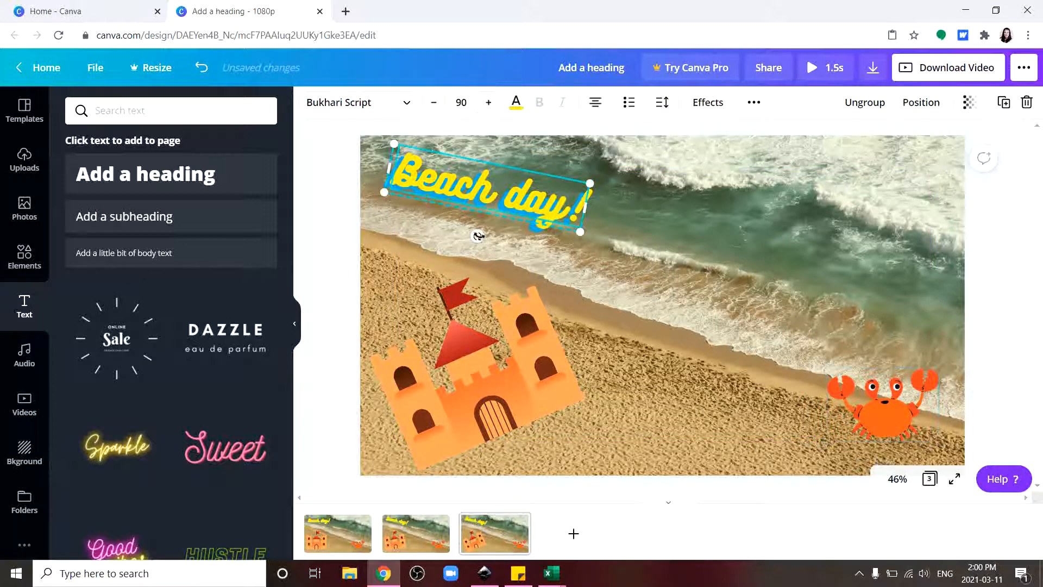
mouse_move(477, 236)
mouse_down()
mouse_move(468, 249)
mouse_move(467, 234)
mouse_up()
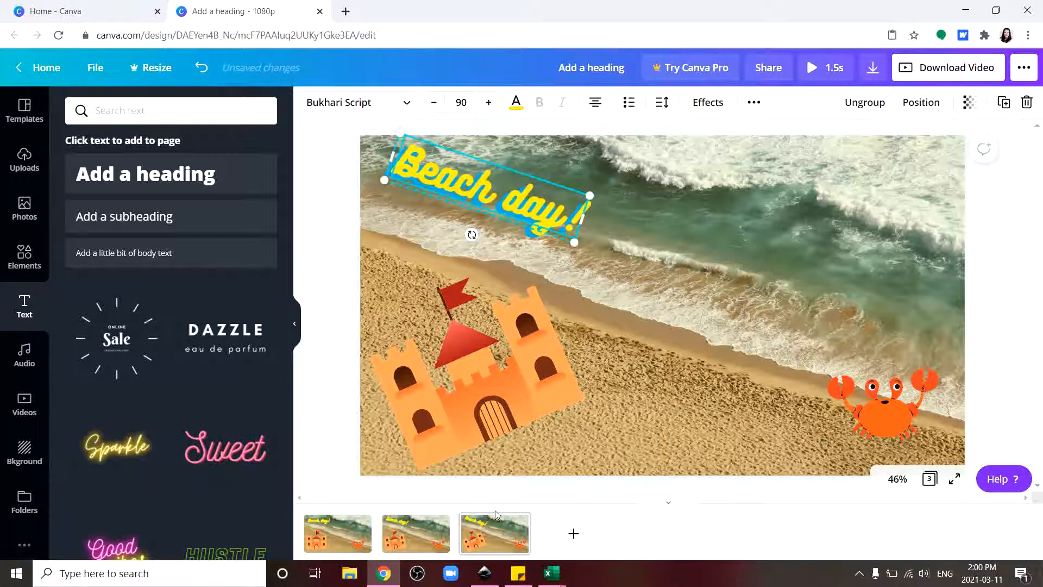
click(494, 532)
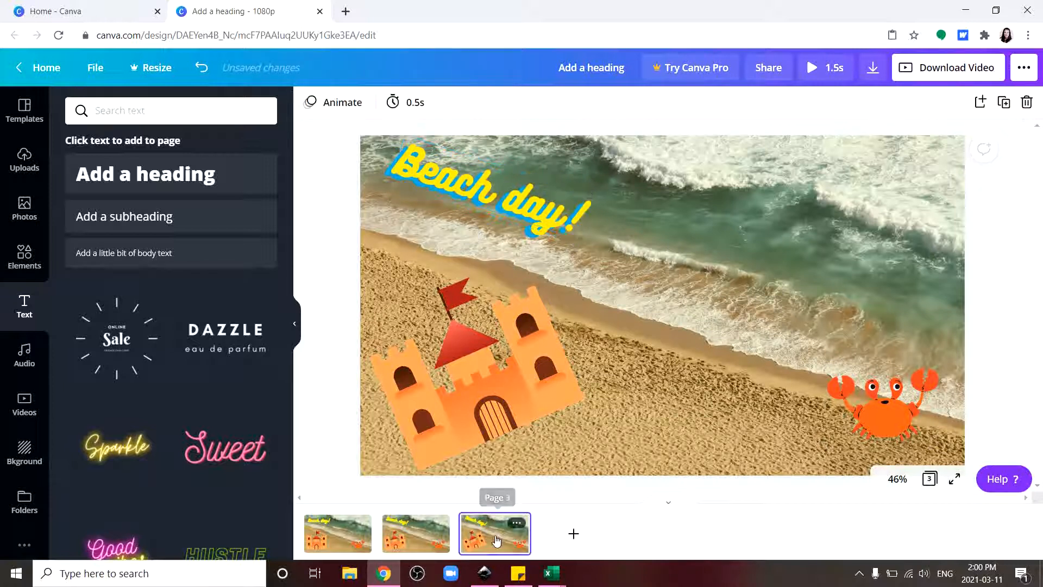
Step: Duplicate the third page and rotate the castle on the new page back clockwise to -10°
click(1002, 103)
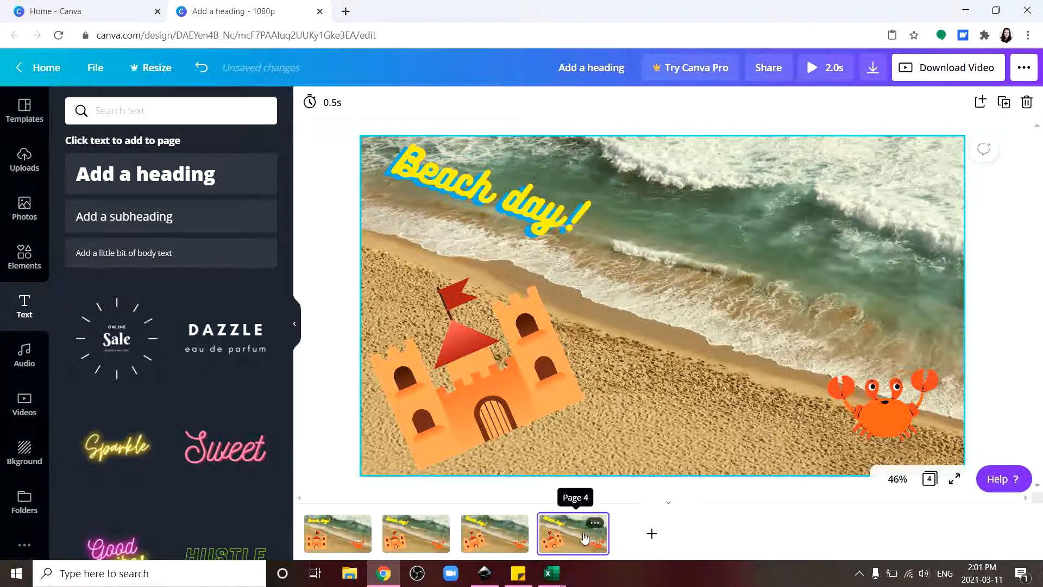
click(474, 321)
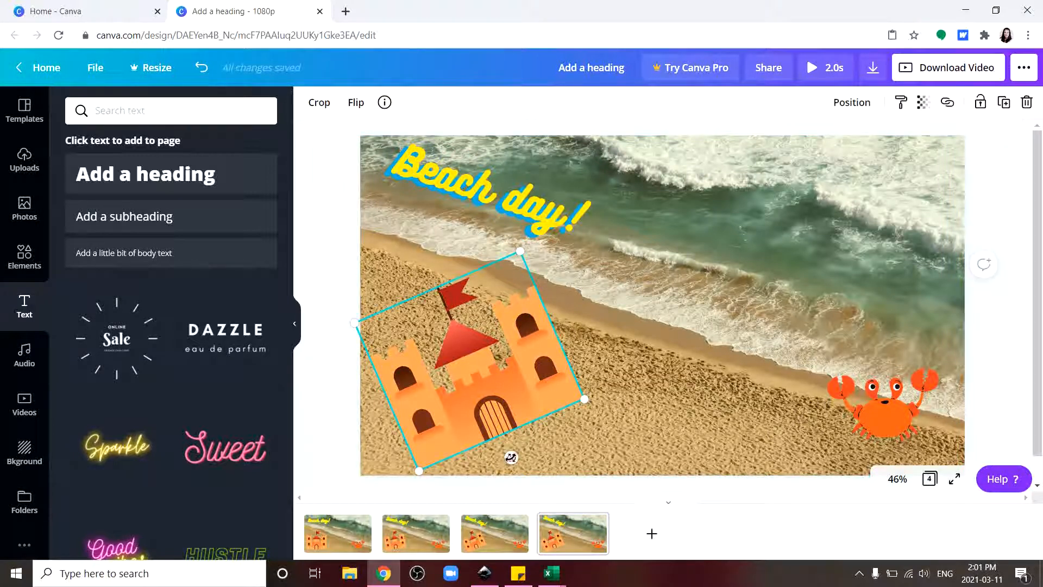
drag(511, 457, 488, 465)
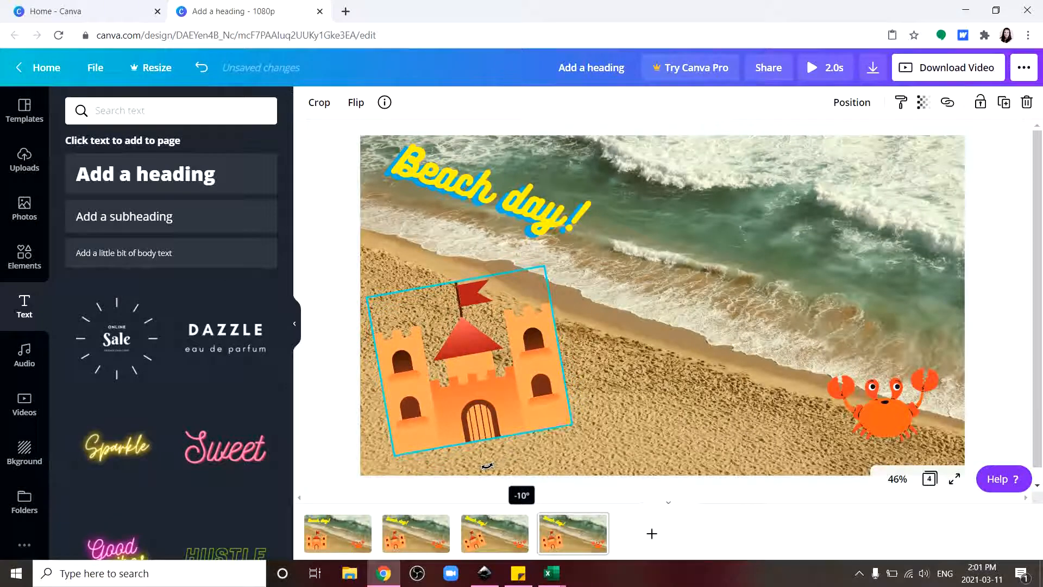
drag(488, 466, 487, 466)
Step: On the fourth page, shift the crab slightly left at the same height and tilt the heading group back counter-clockwise
drag(885, 426, 865, 425)
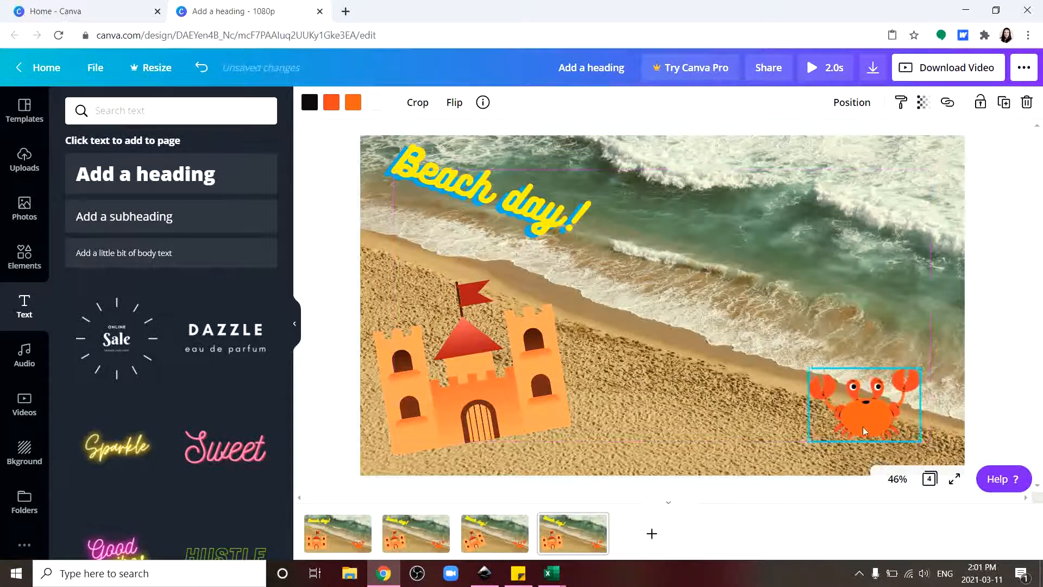
click(495, 205)
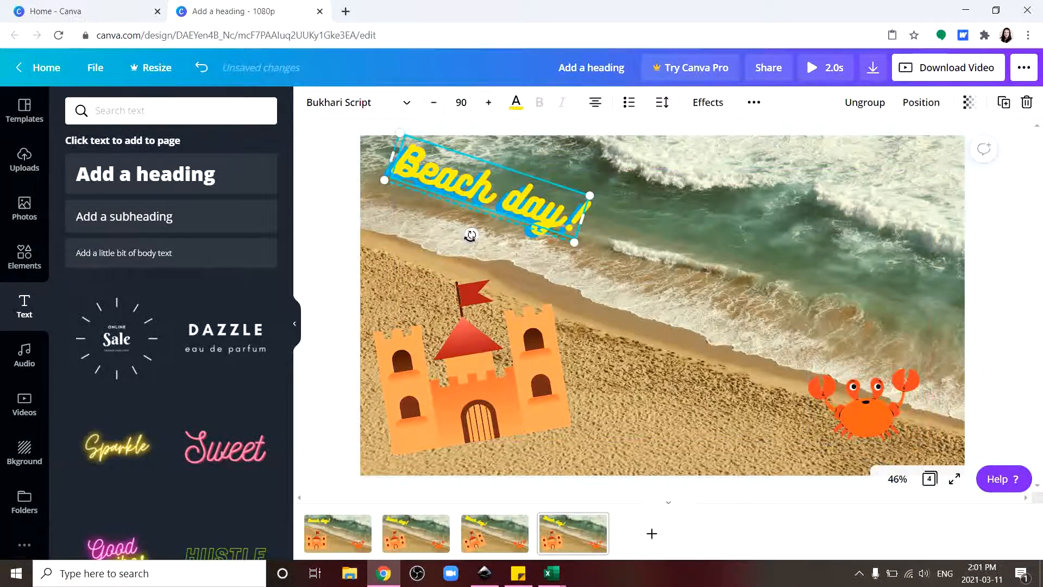
drag(470, 235, 480, 244)
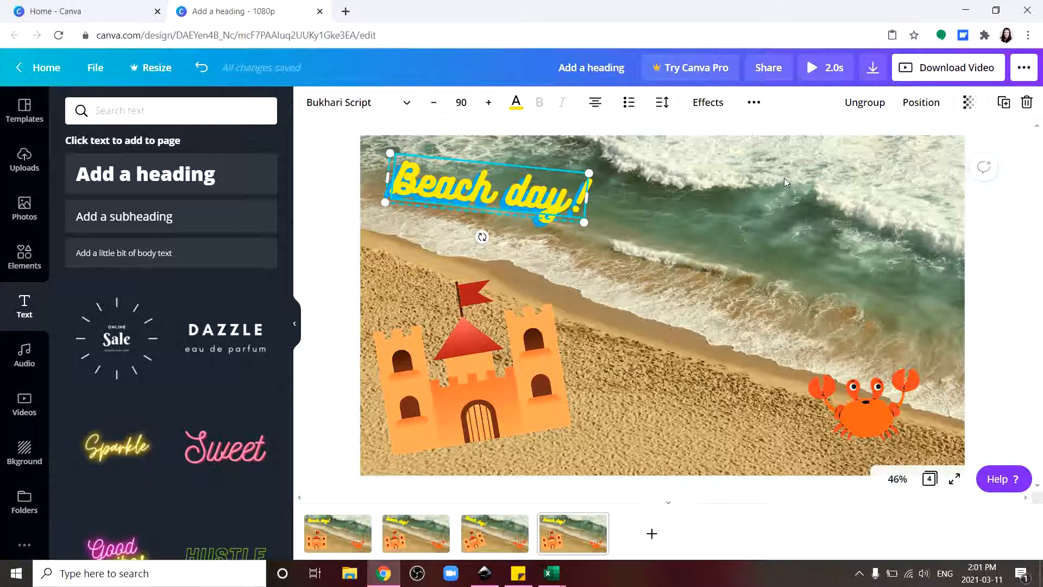
Step: Preview the four-page animation, replay it once and return to the editor
click(832, 72)
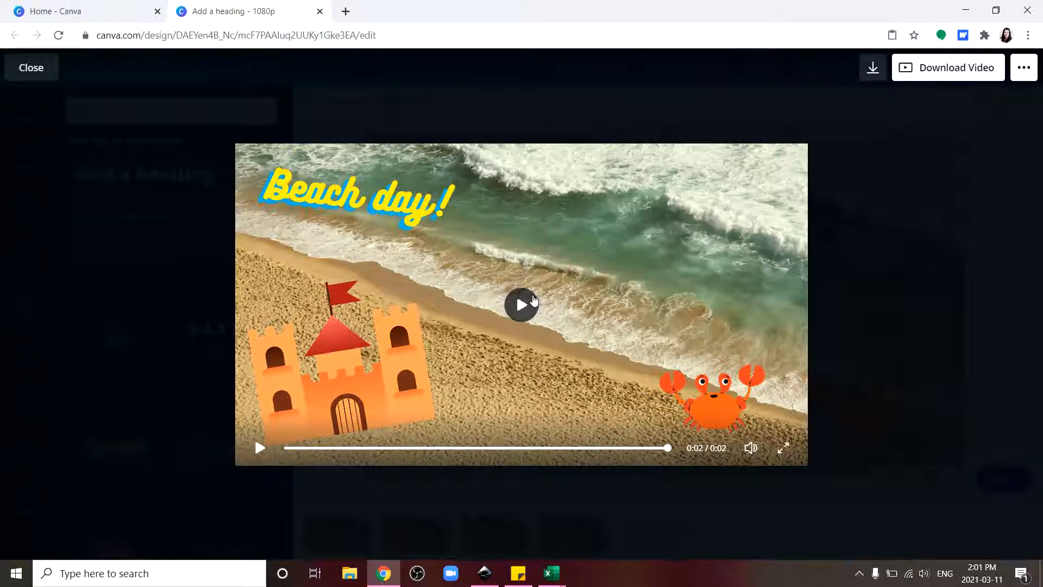
click(522, 306)
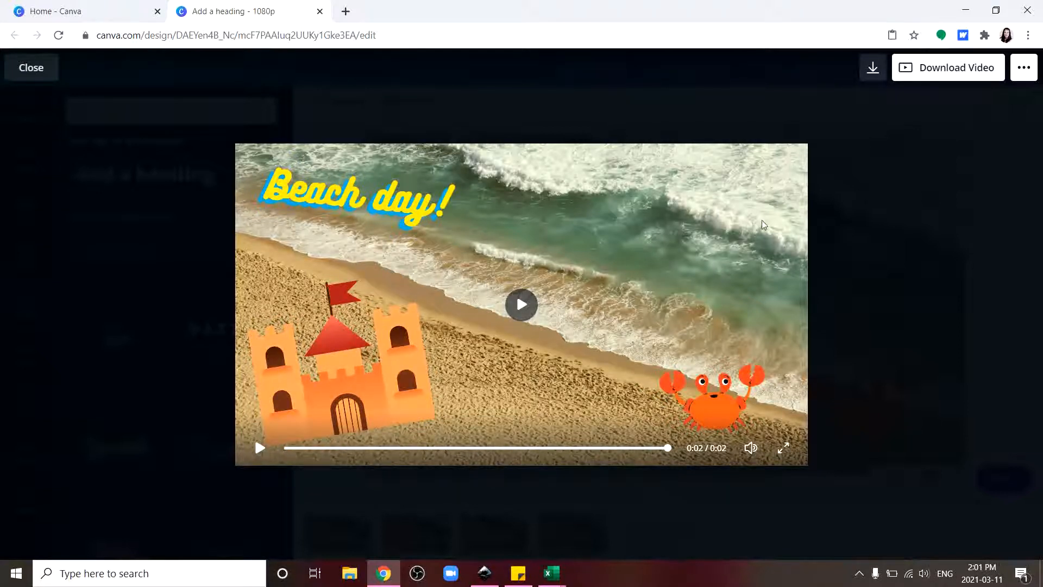
click(48, 70)
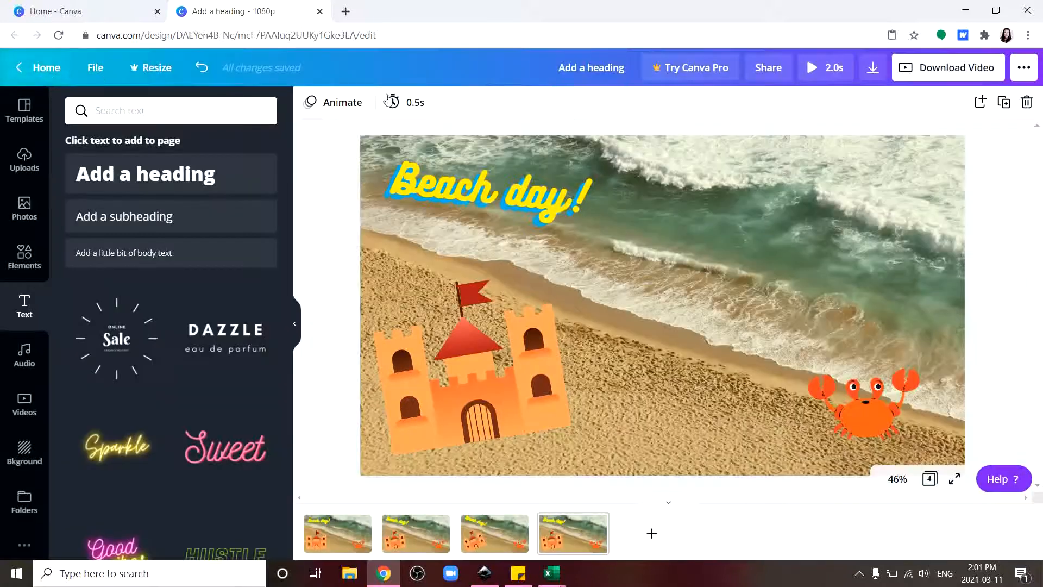
Step: Download all four pages of the design as an MP4 (high quality video)
click(939, 78)
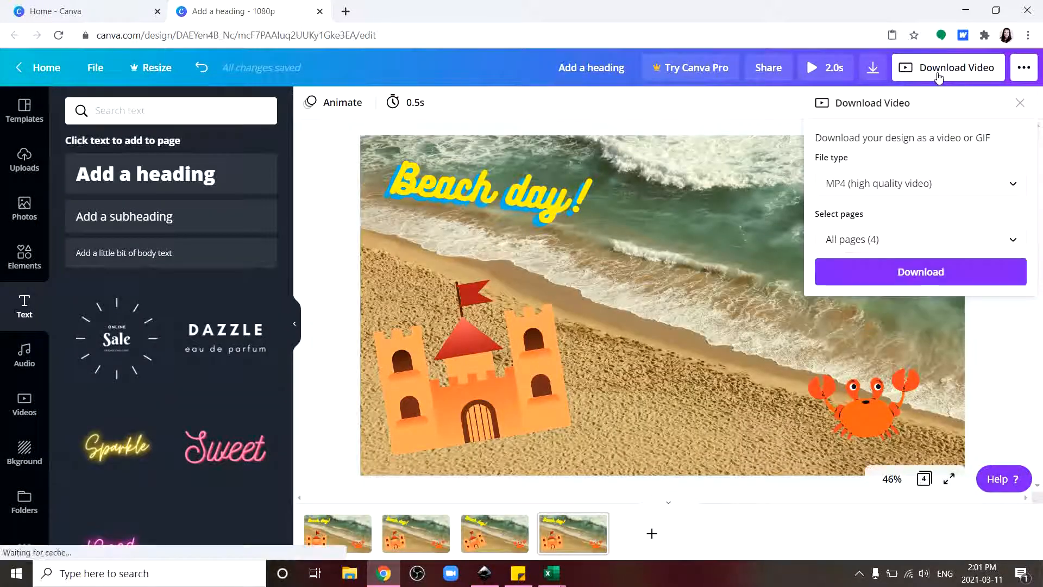
click(947, 183)
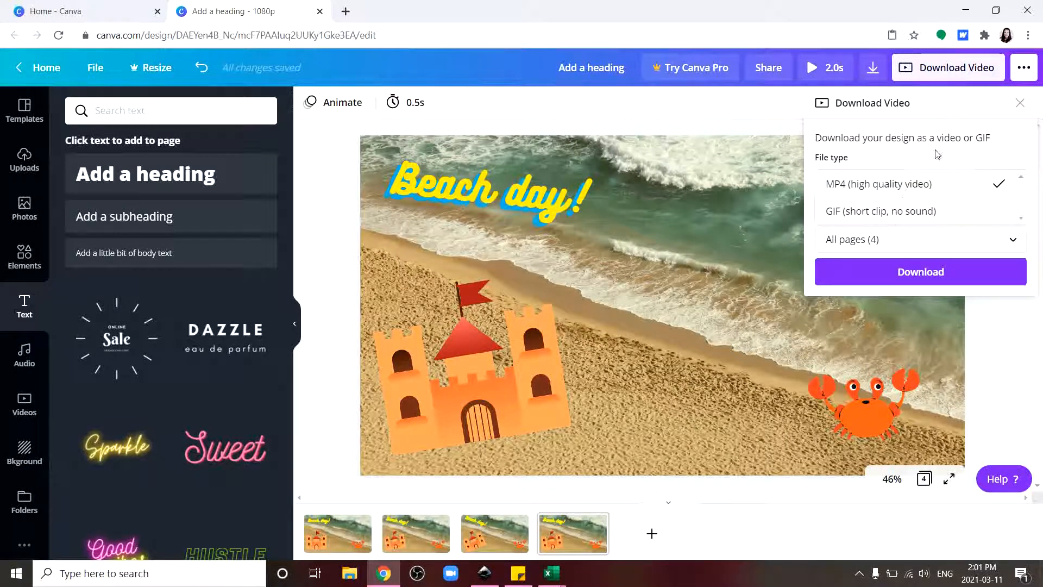
click(929, 183)
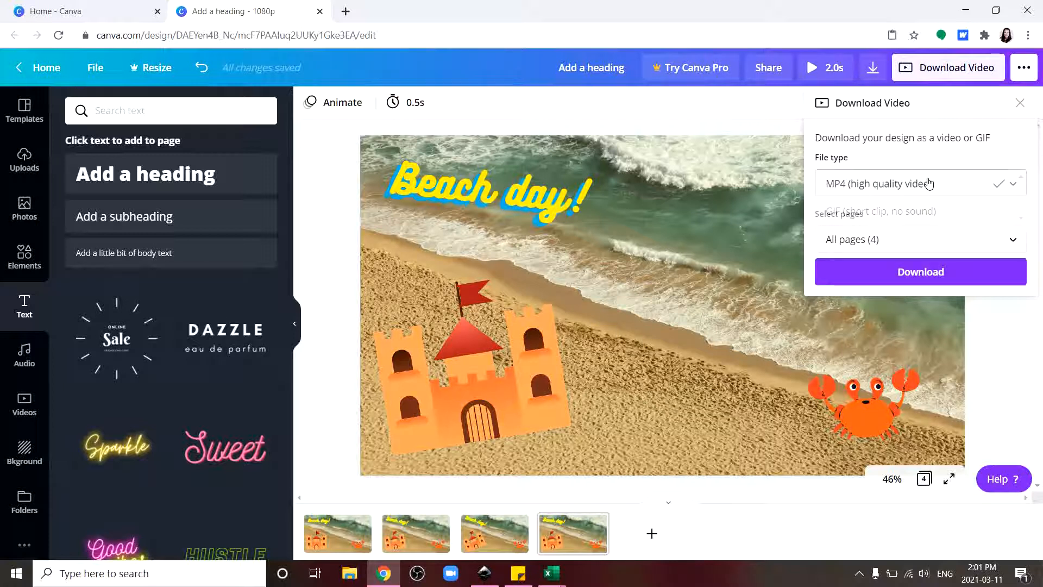
click(936, 277)
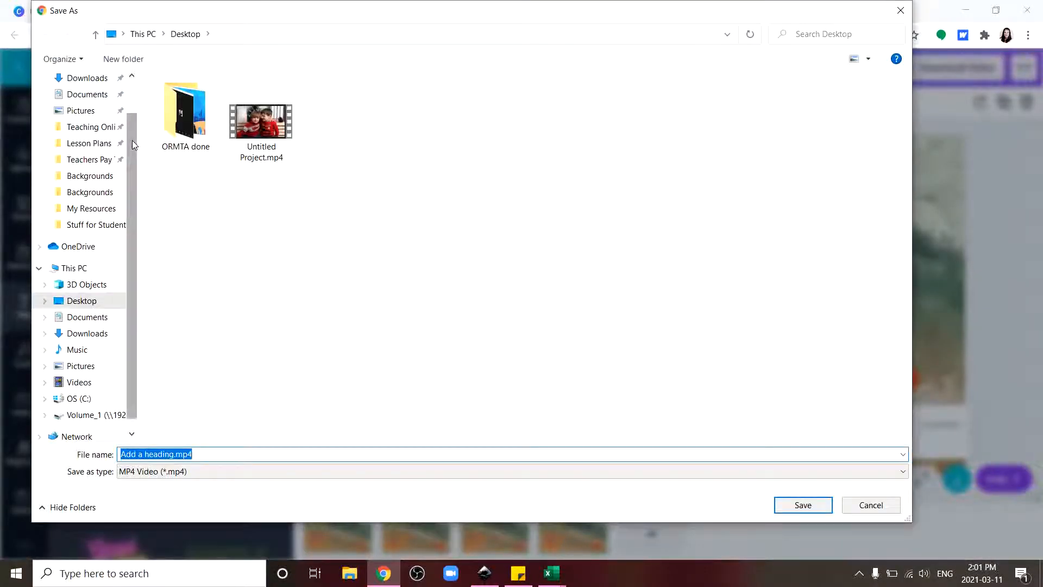
Step: Save the downloaded video to the Desktop under the file name Beach day
drag(132, 140, 140, 85)
click(82, 105)
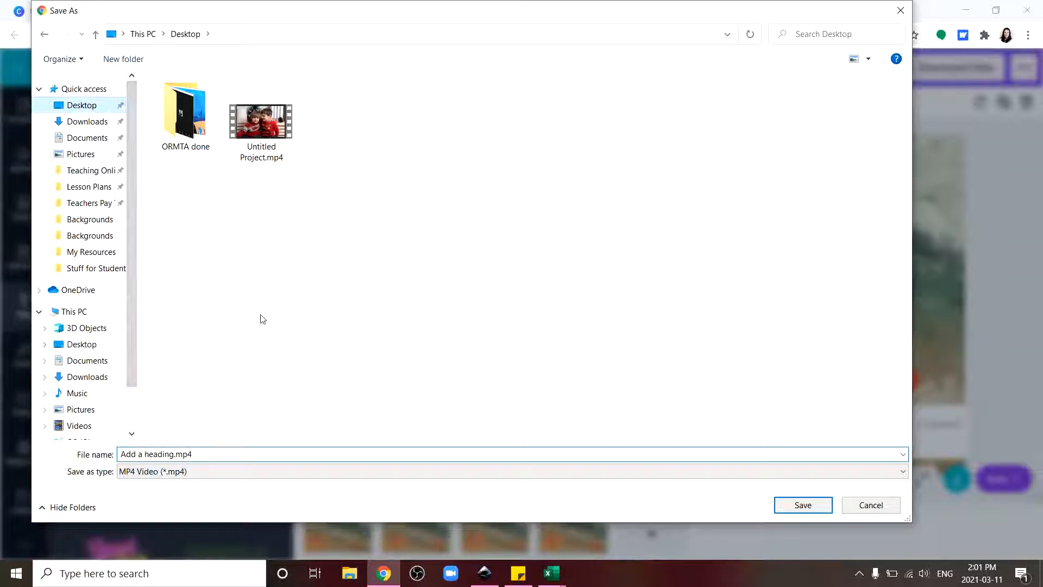
click(267, 452)
text(Beach day)
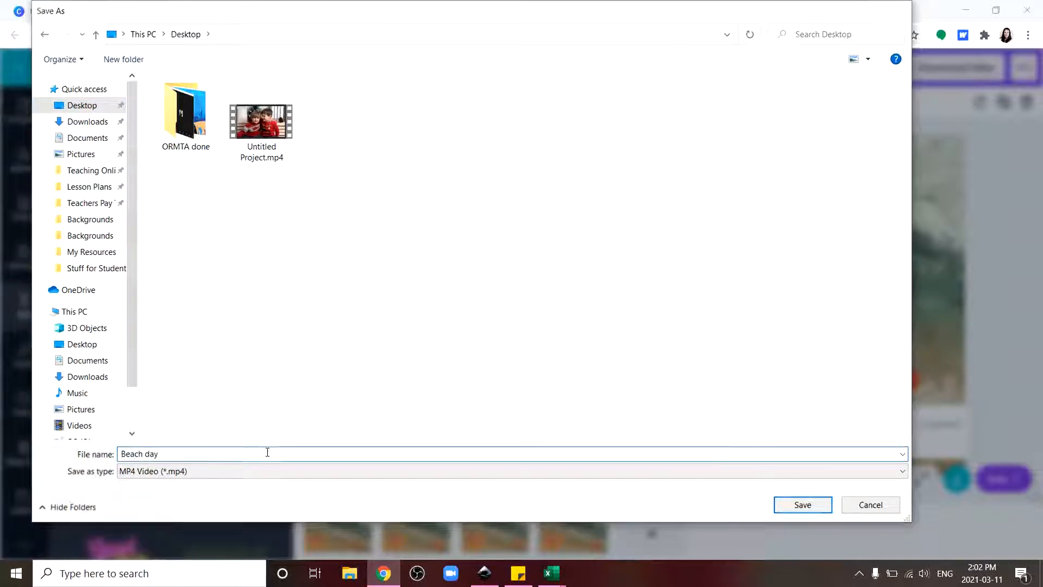
key(Return)
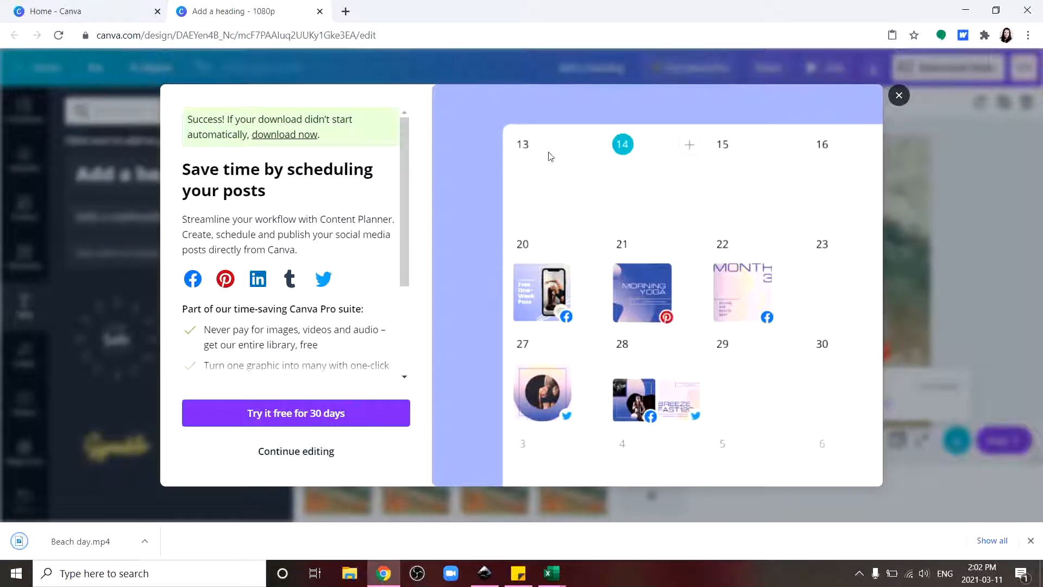
Step: Switch to Zoom, start a new meeting and maximize the meeting window
click(452, 575)
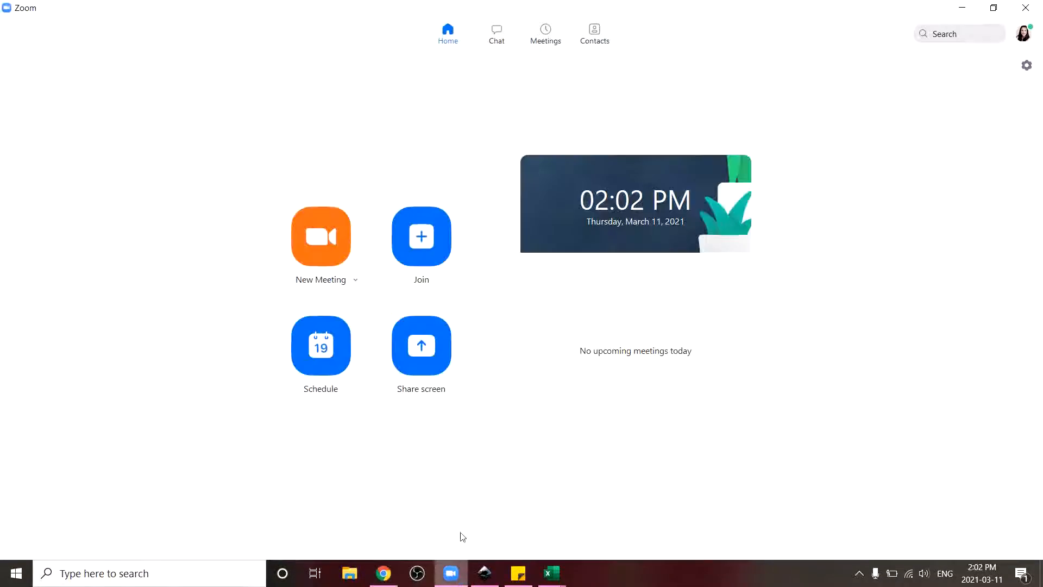
click(346, 241)
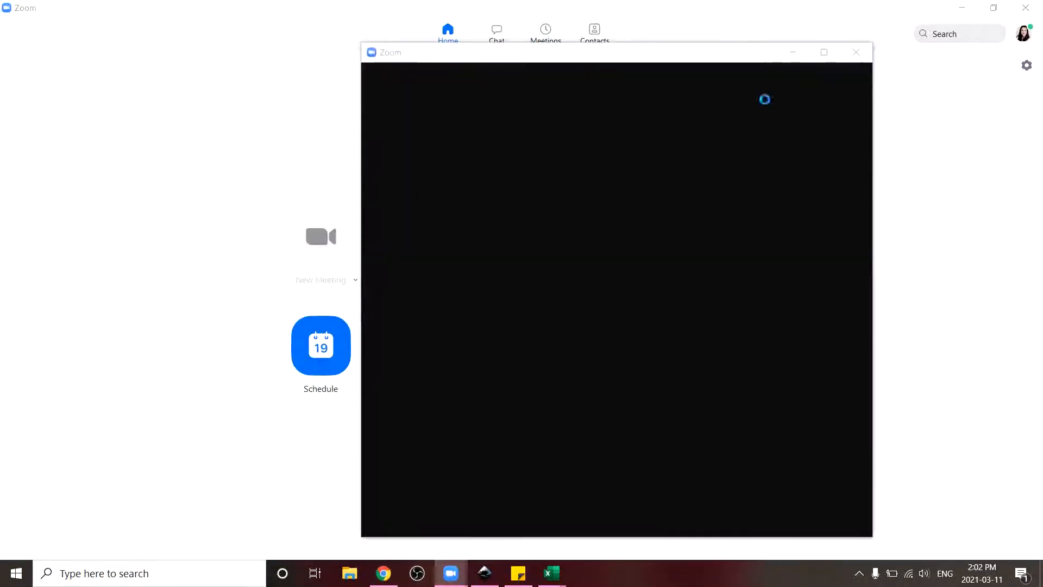
click(824, 53)
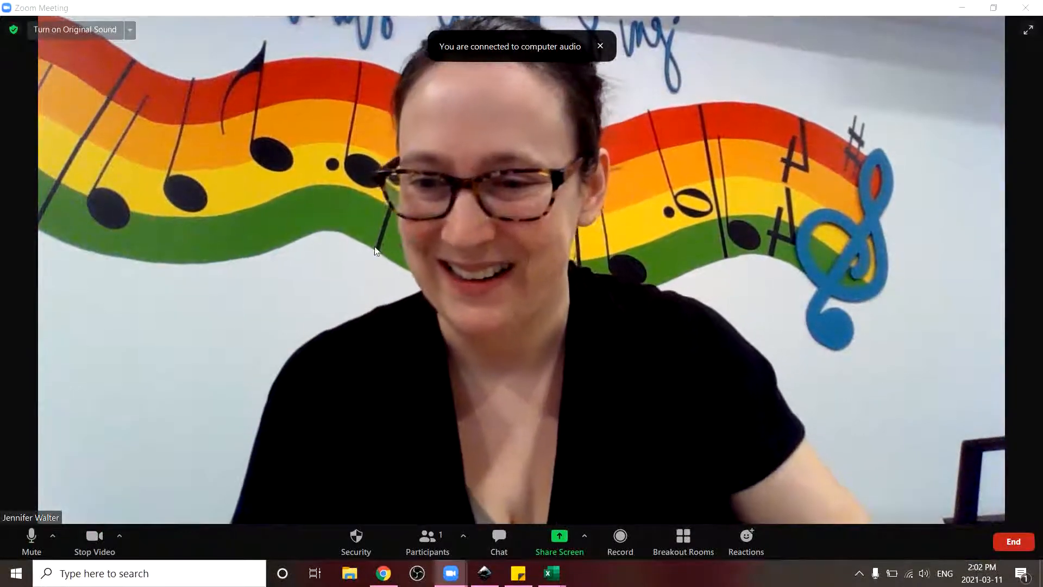
Step: Open the meeting's virtual background settings from the camera options
click(119, 537)
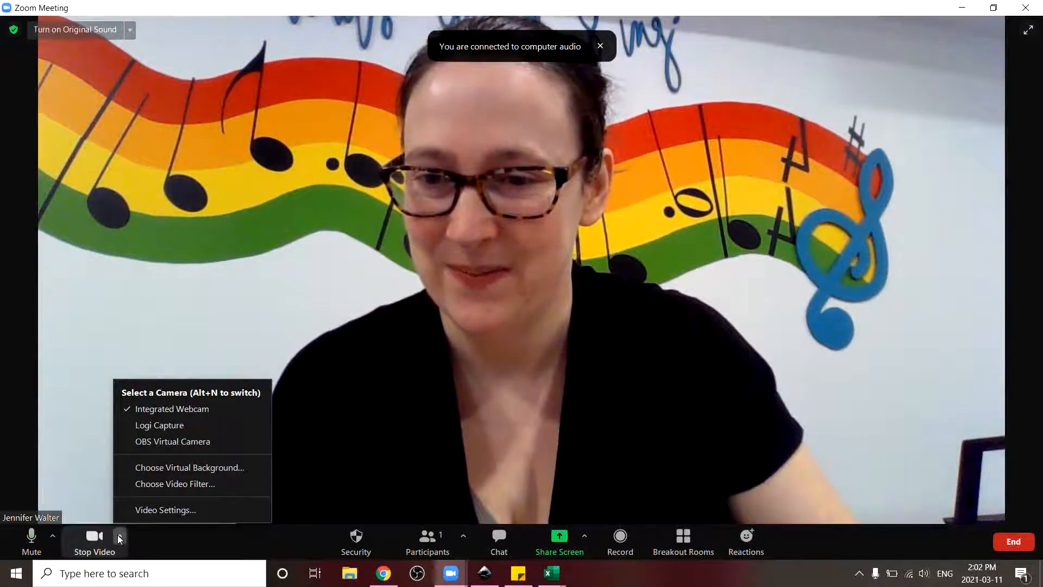
click(176, 467)
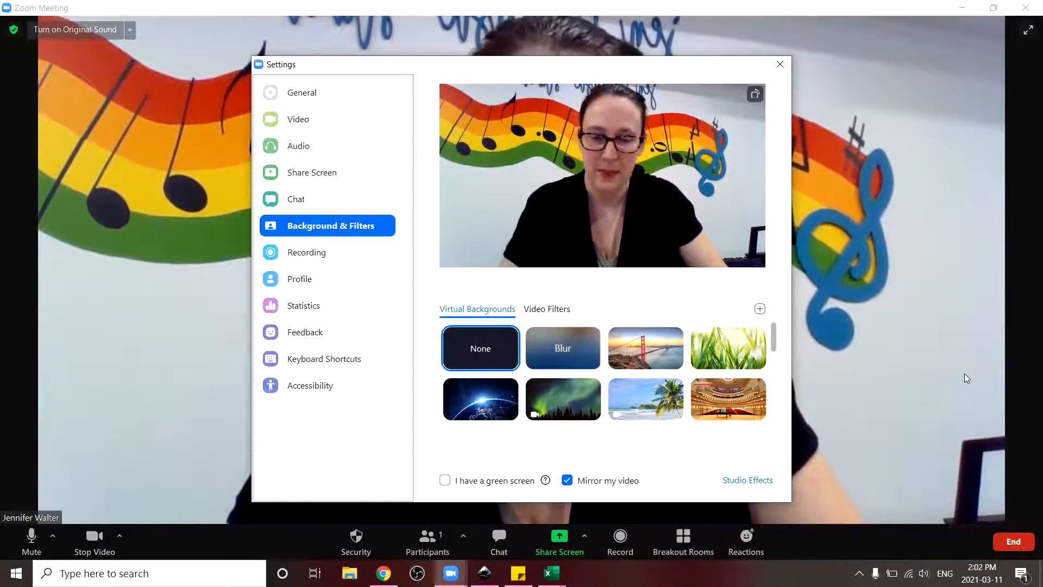
key(alt+Tab)
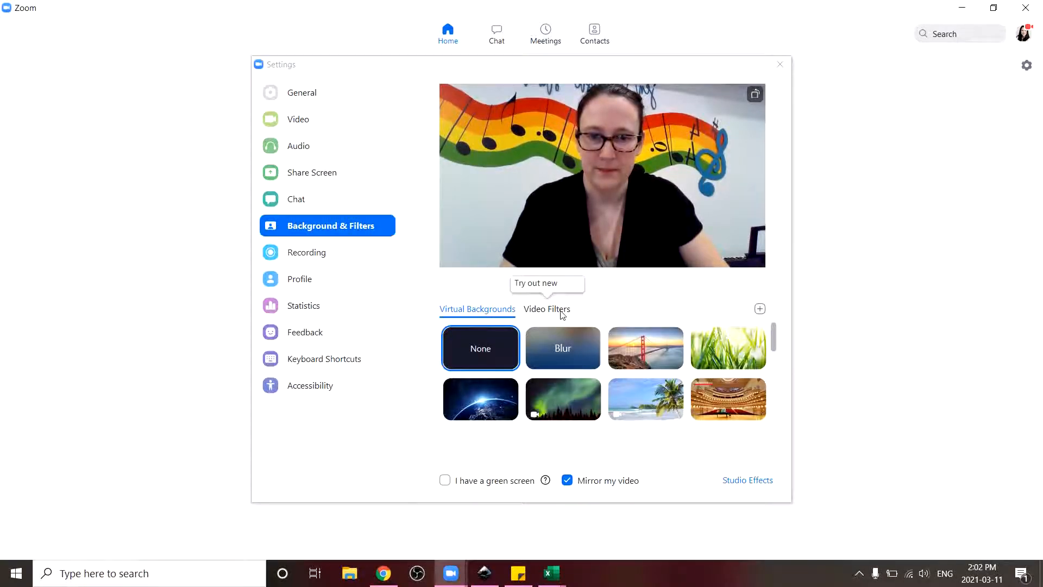
Step: Add the video Beach day.mp4 from the Desktop as the virtual background
click(759, 309)
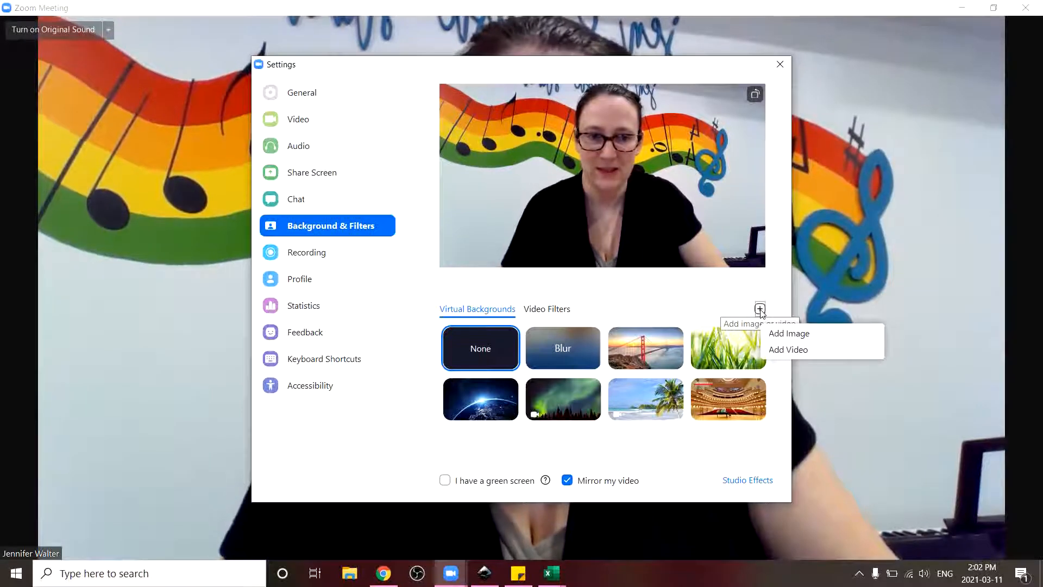
click(797, 350)
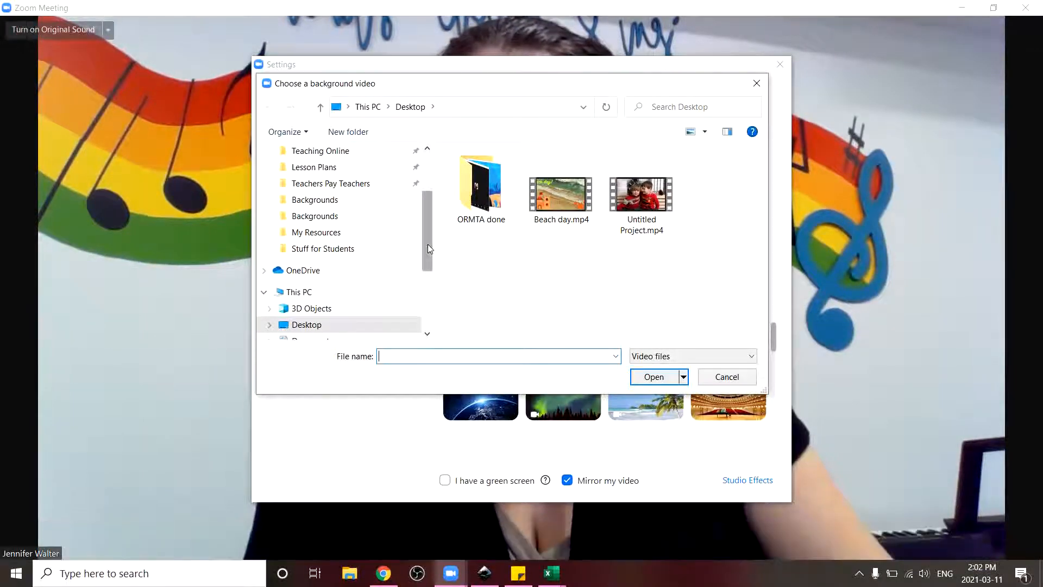
drag(428, 244, 356, 171)
click(310, 182)
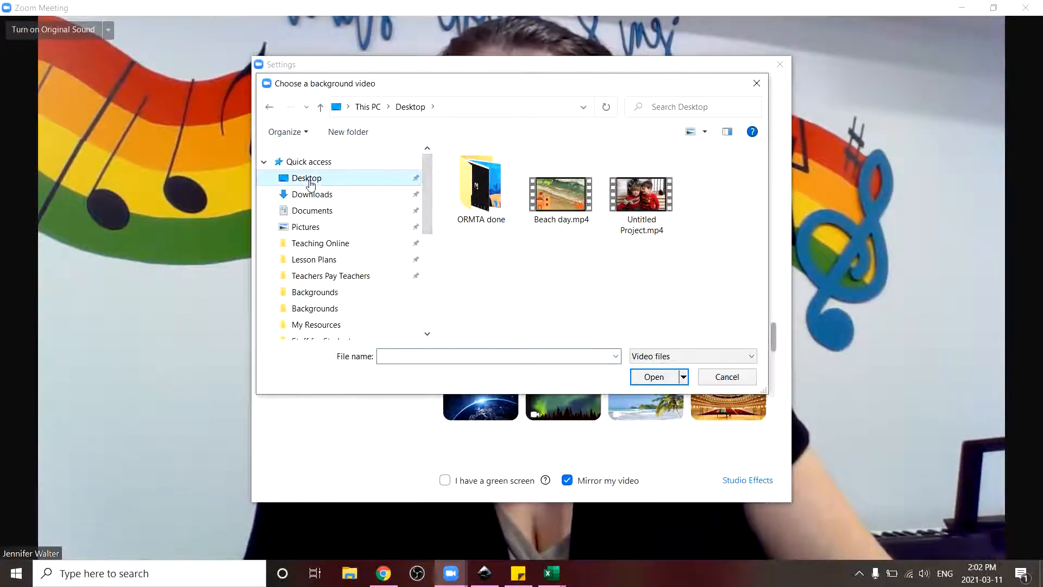
click(560, 198)
click(654, 376)
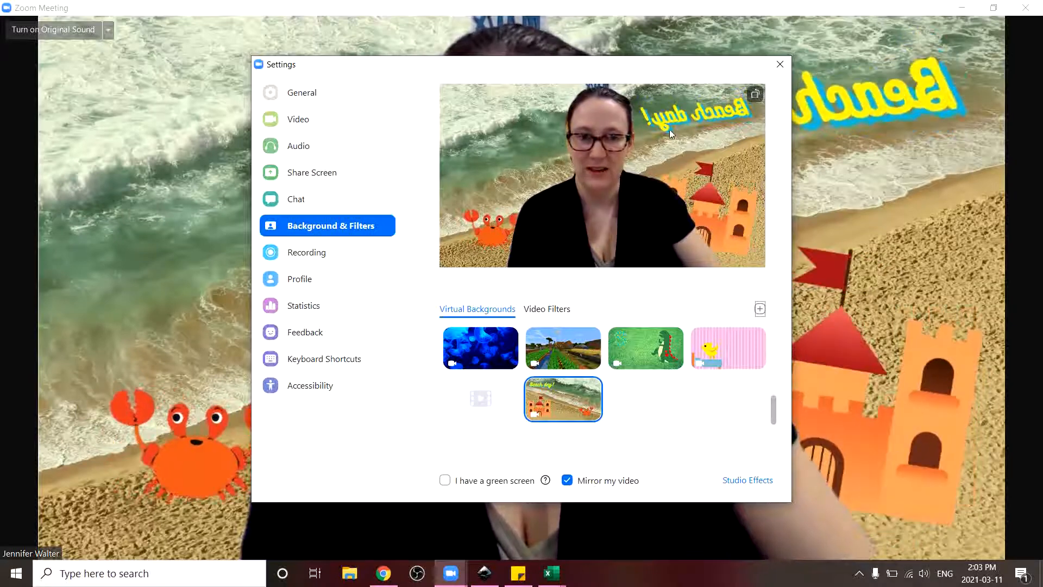
Step: Turn off mirroring of the video so the heading reads correctly, and close the settings
click(569, 481)
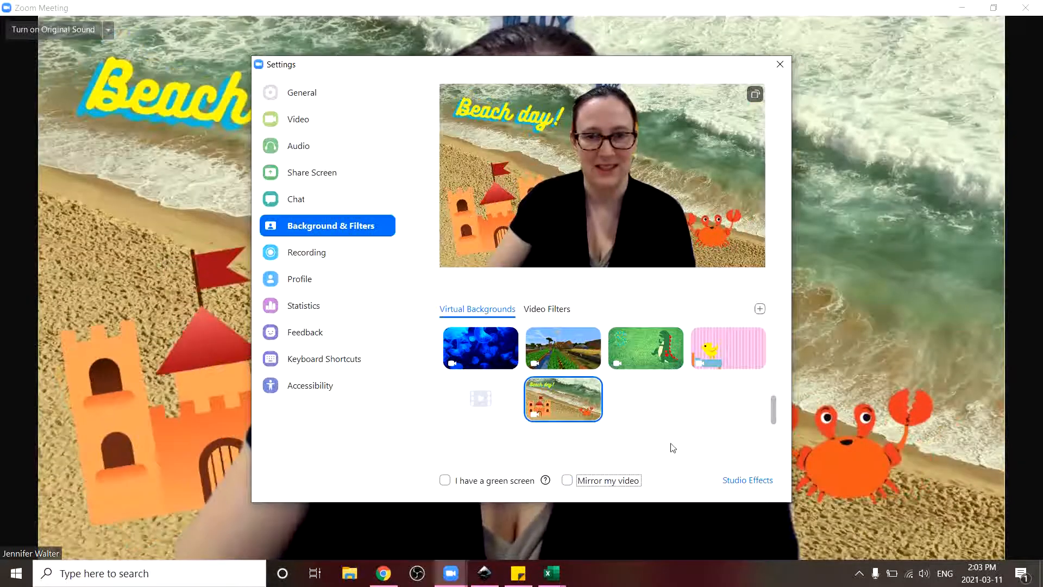
click(780, 64)
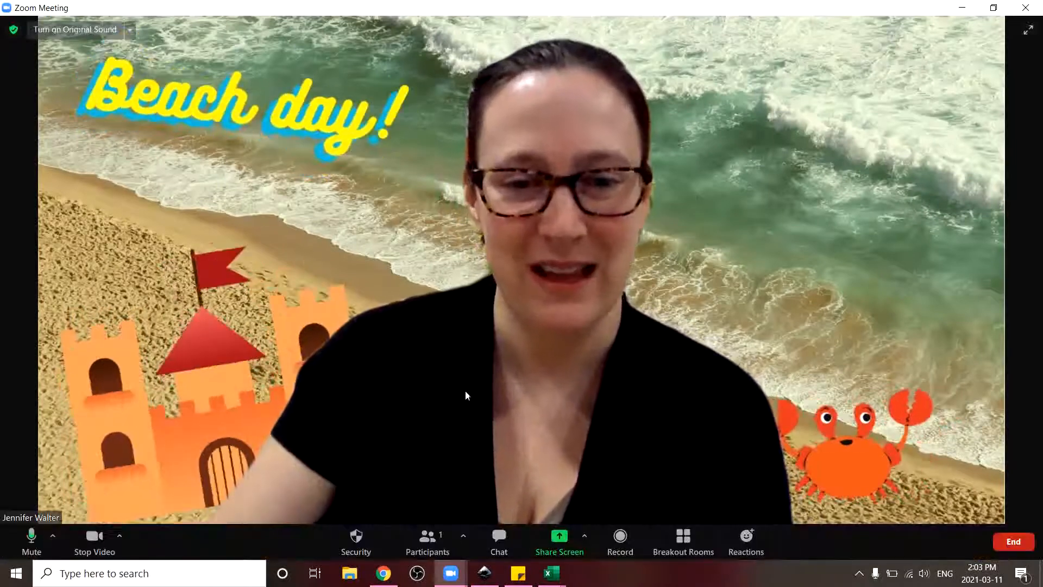
Step: Reopen the meeting's virtual background settings, review the options for adding an image or video, and close the settings
click(450, 573)
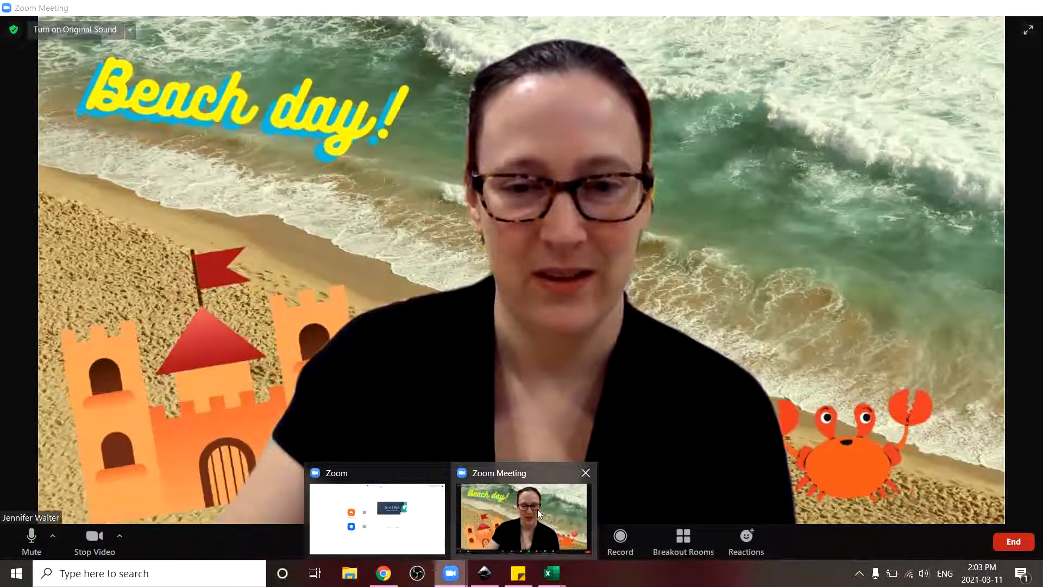
click(538, 510)
click(116, 536)
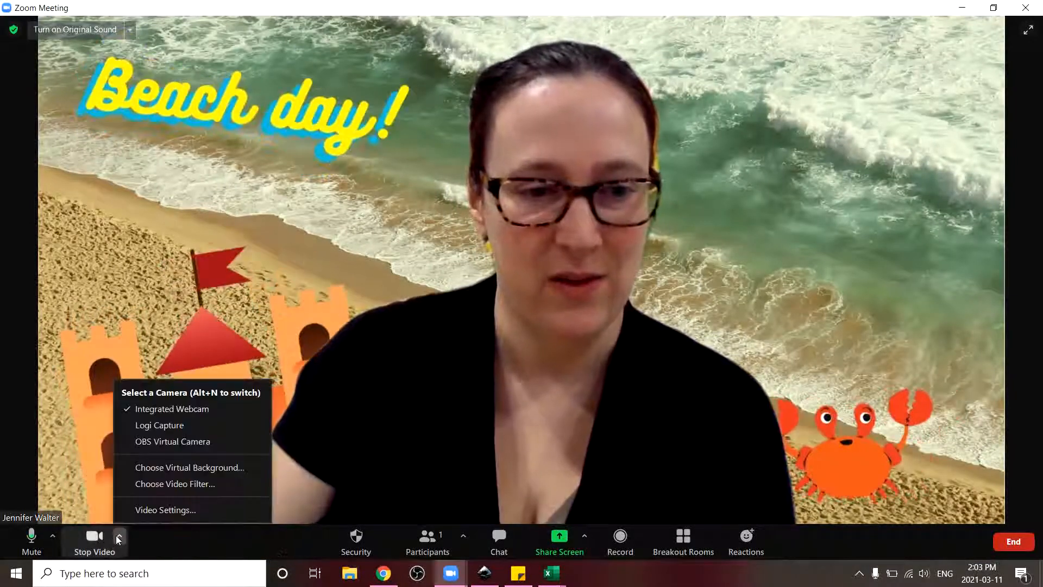
click(211, 469)
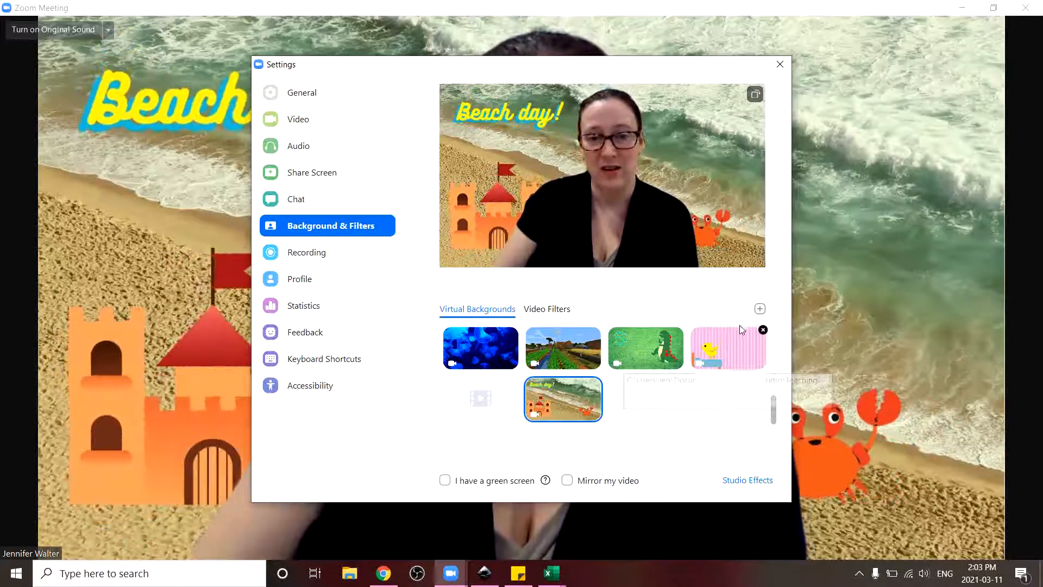
click(759, 309)
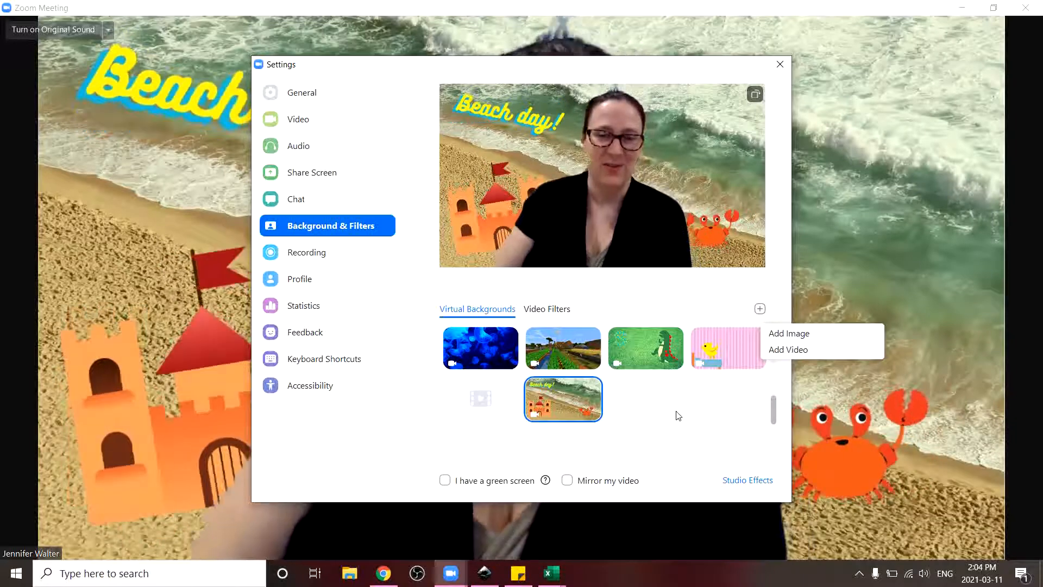
click(664, 424)
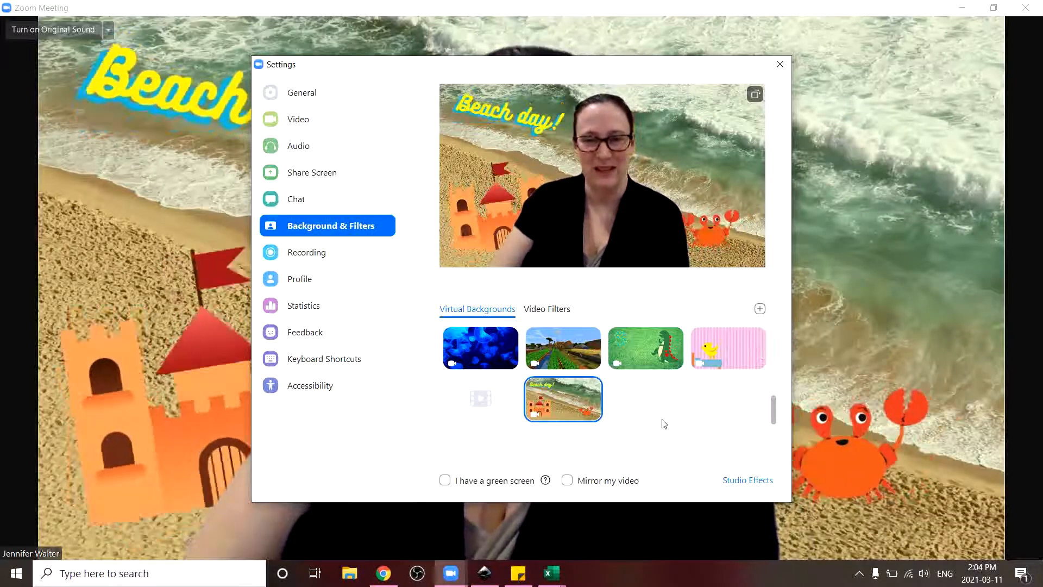
click(780, 63)
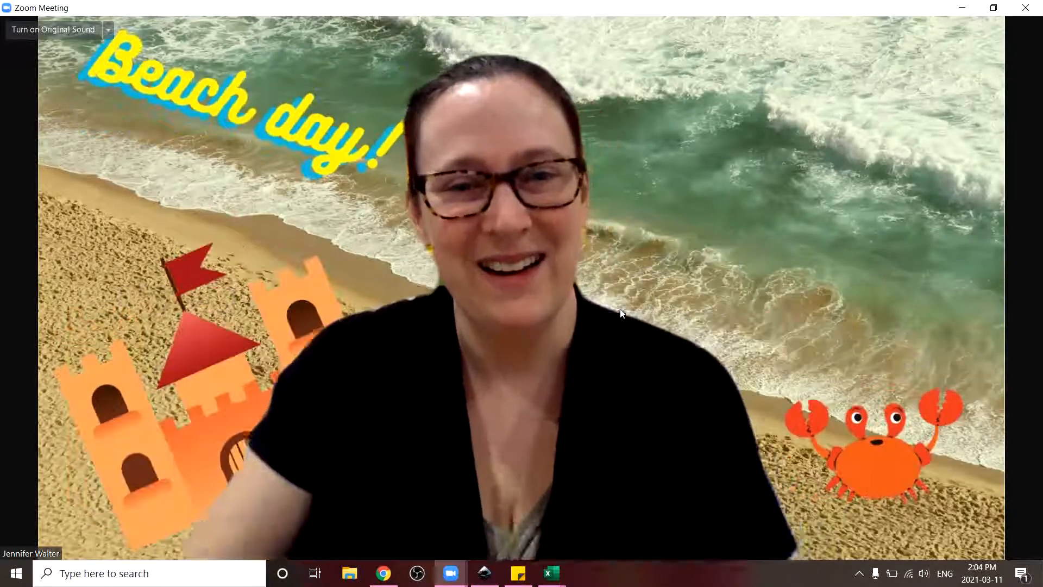
mouse_move(582, 425)
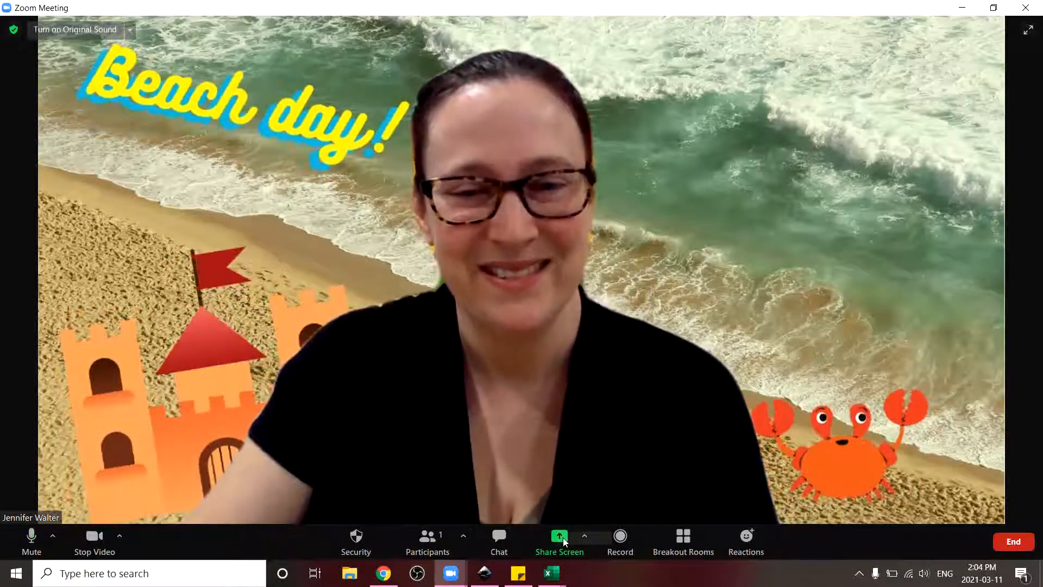